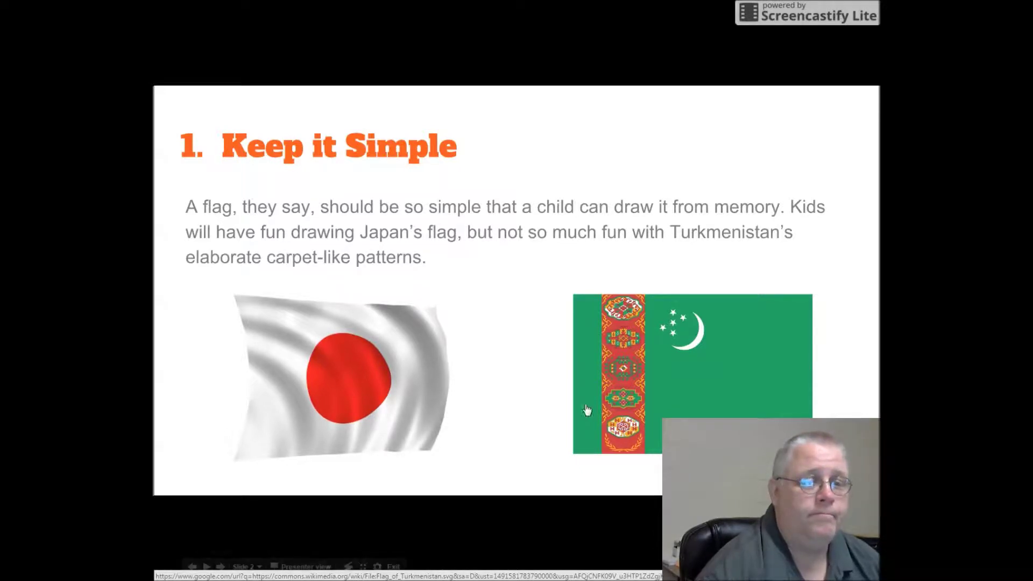
Advance the slideshow through the symbolism and few-colors slides to 'No Letters or Seals'.
key(Right)
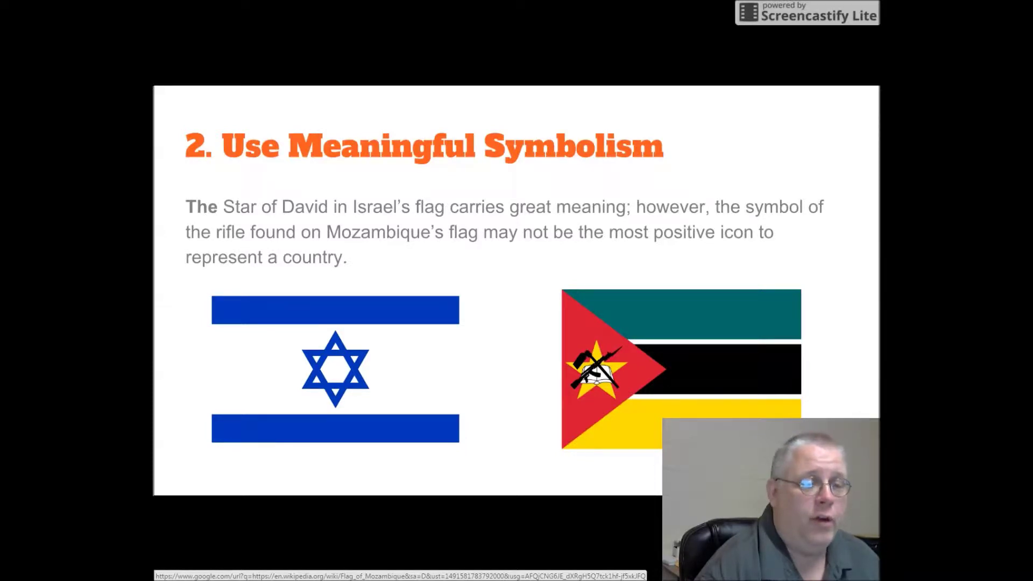
key(Right)
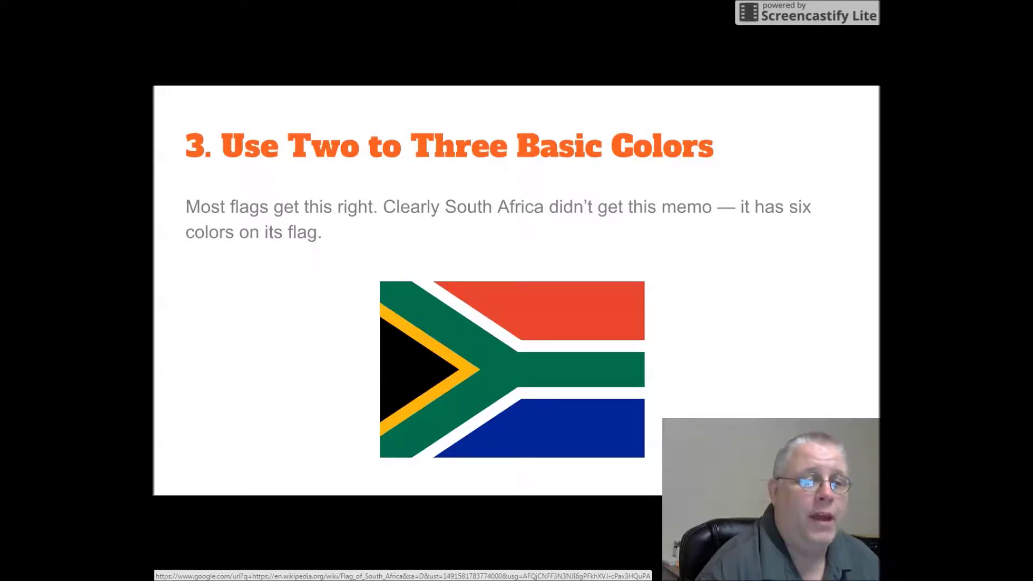
click(656, 365)
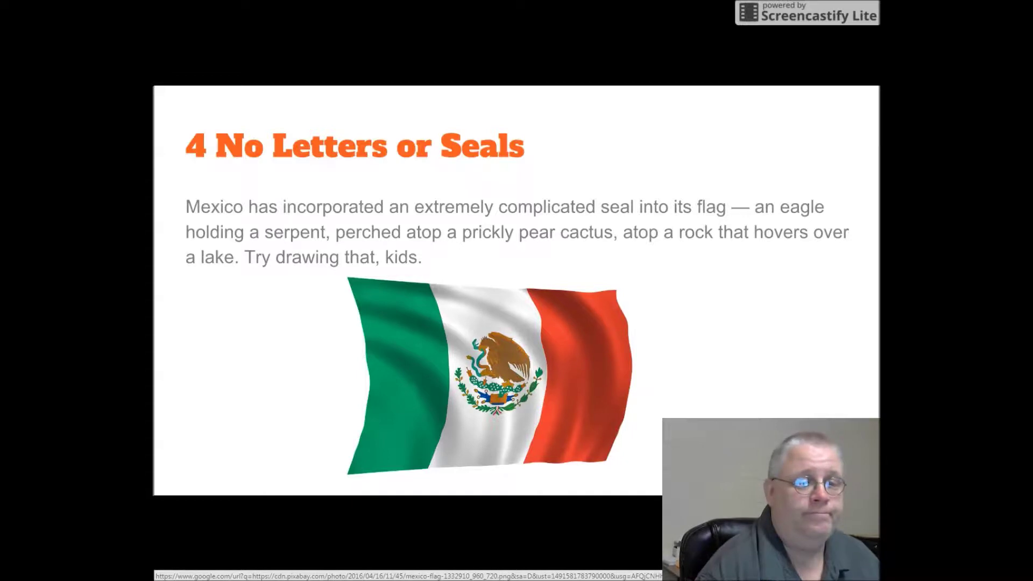
Advance past 'Be Distinctive or Relative' to the 'One of the Worst Flags' slide.
key(Right)
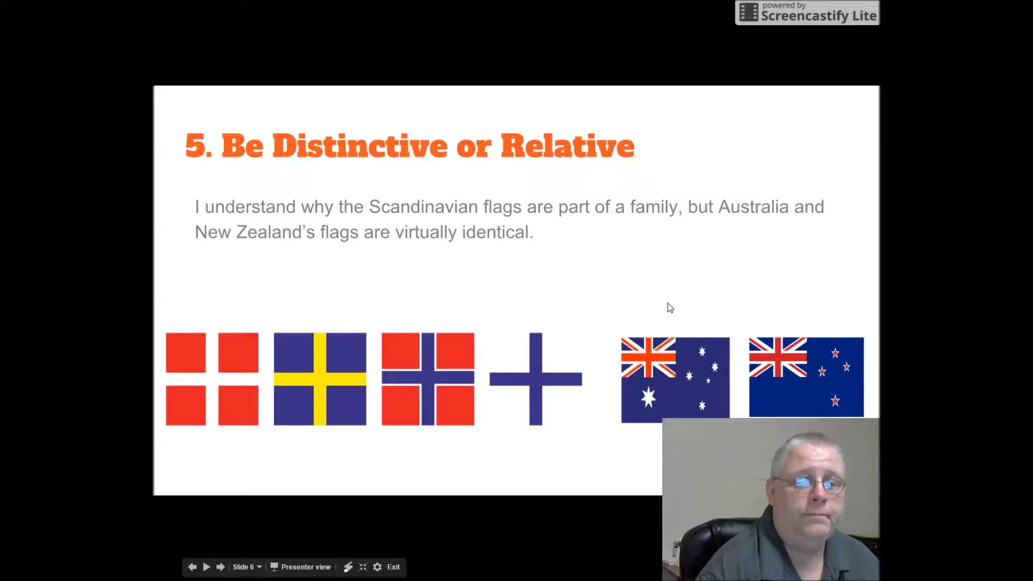
key(Right)
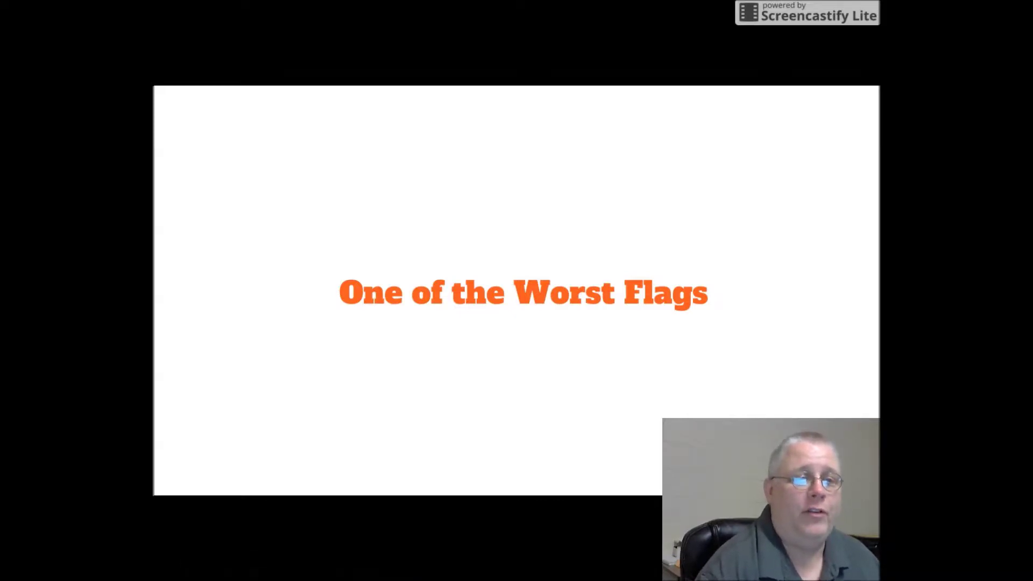
Step past the New Jersey flag example to the Credits slide and end the slideshow.
key(Right)
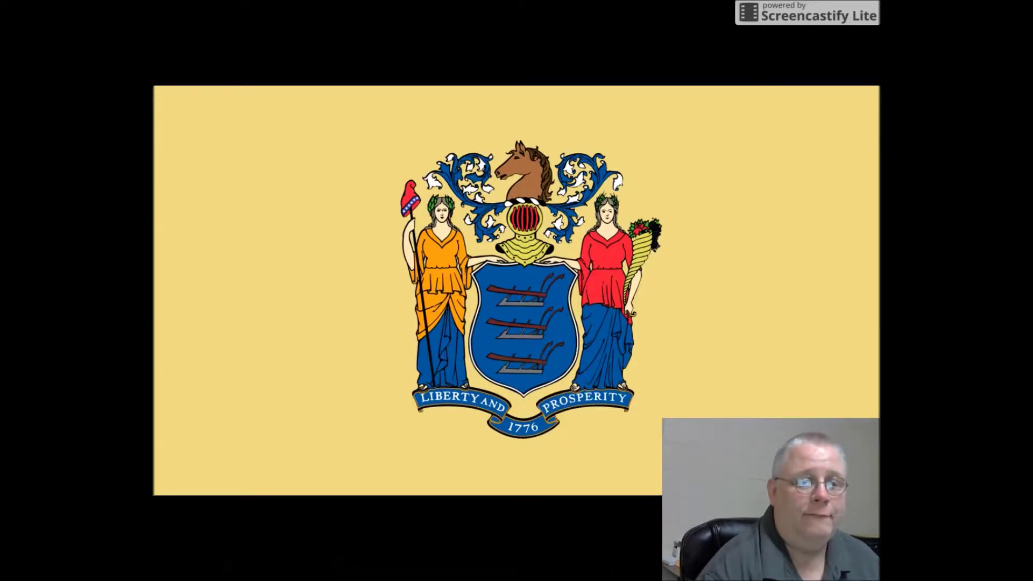
key(Right)
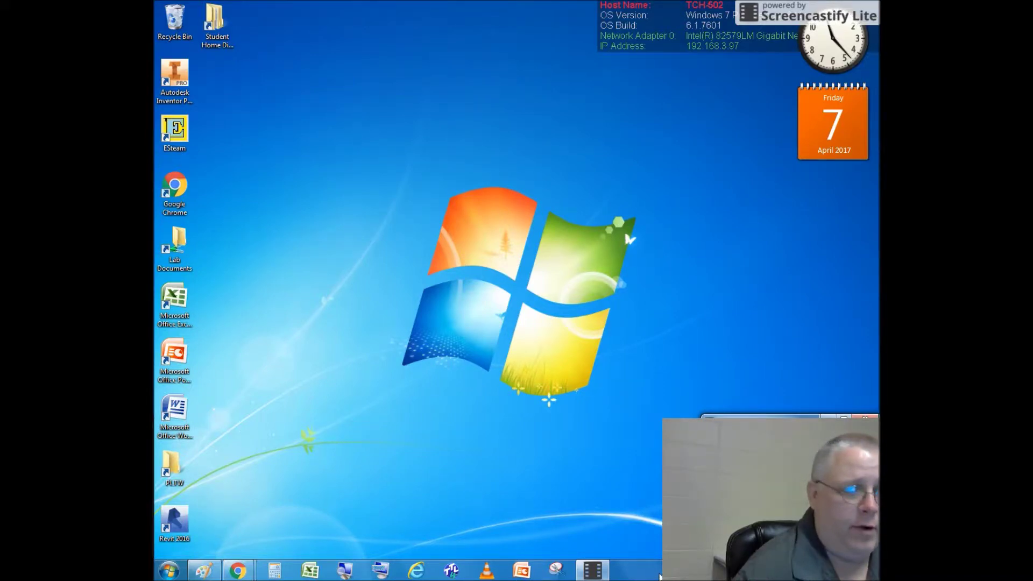
Launch Paint by searching 'paint' in the Start menu.
click(171, 570)
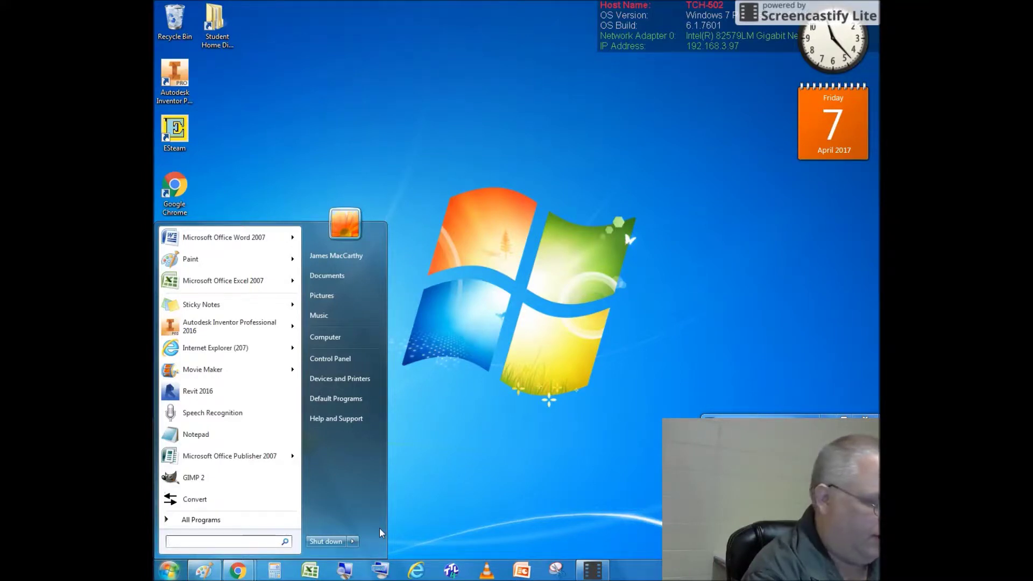
text(paint)
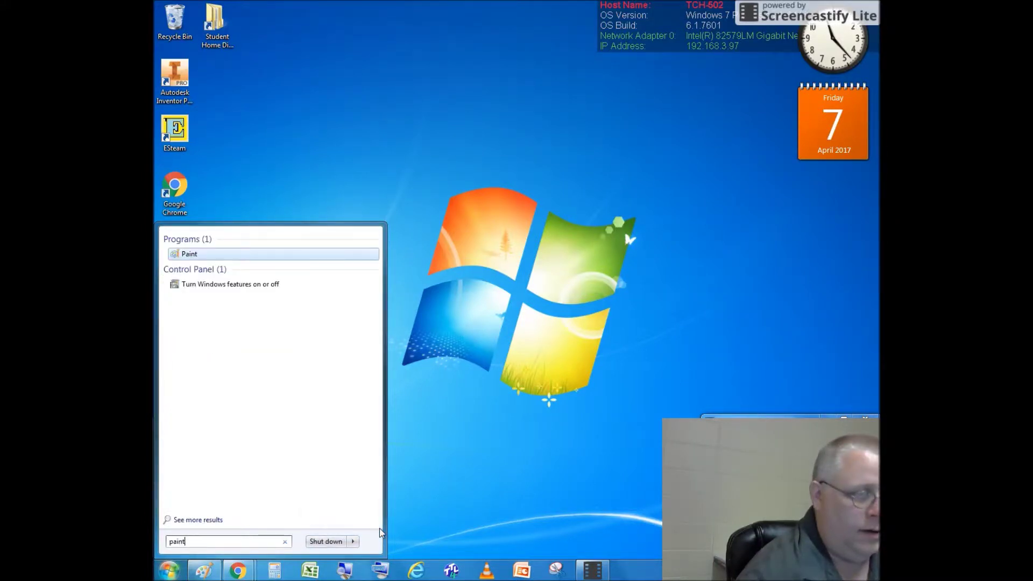
click(185, 253)
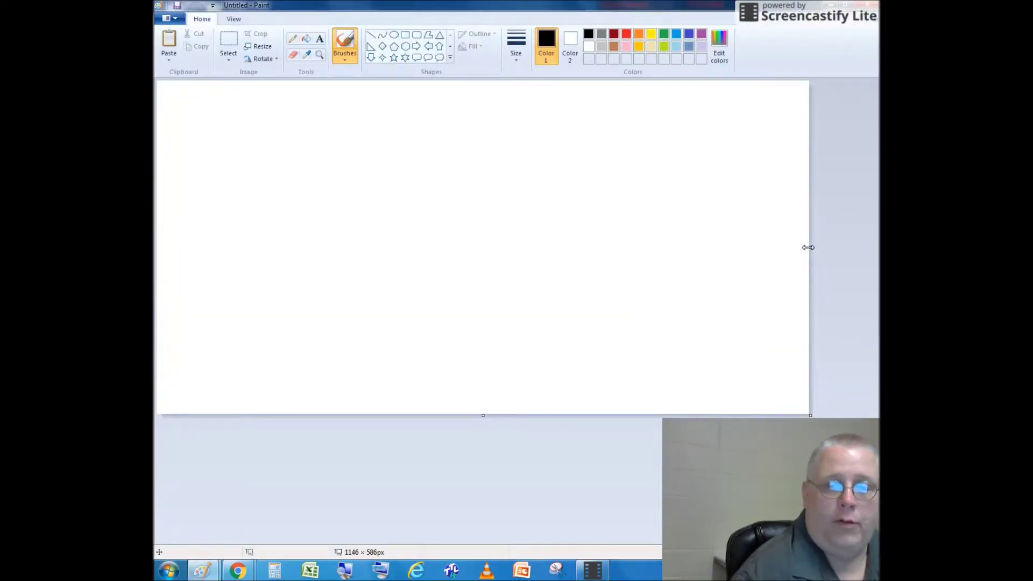
Drag the canvas edges until the blank canvas measures 689 × 474px.
drag(810, 248, 556, 248)
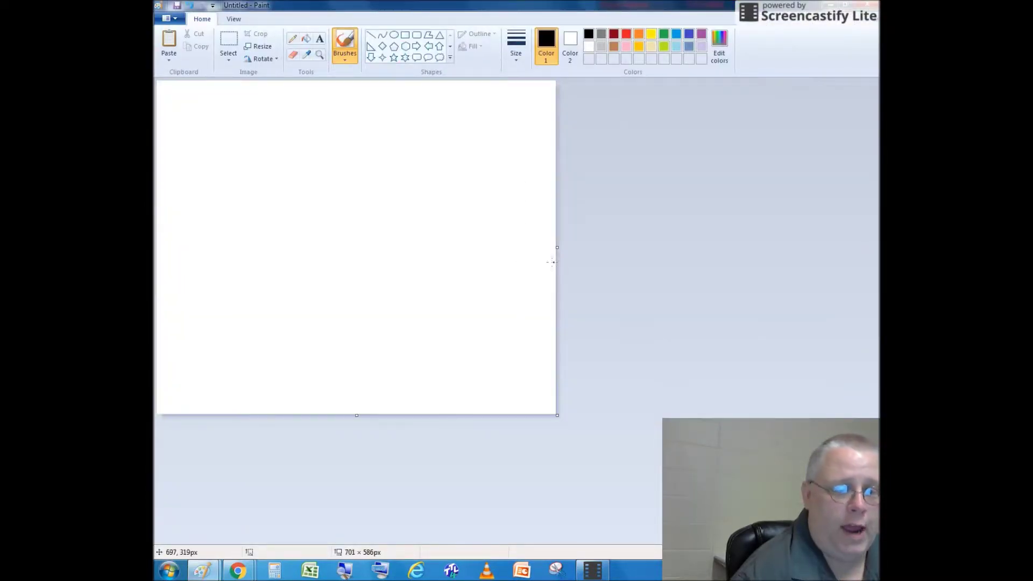
drag(355, 415, 353, 339)
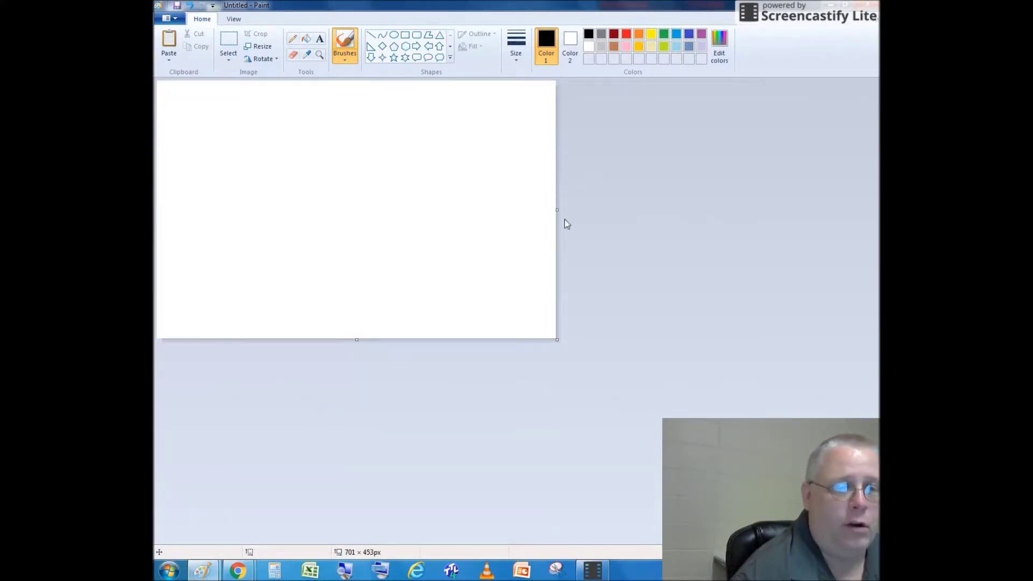
drag(554, 208, 549, 208)
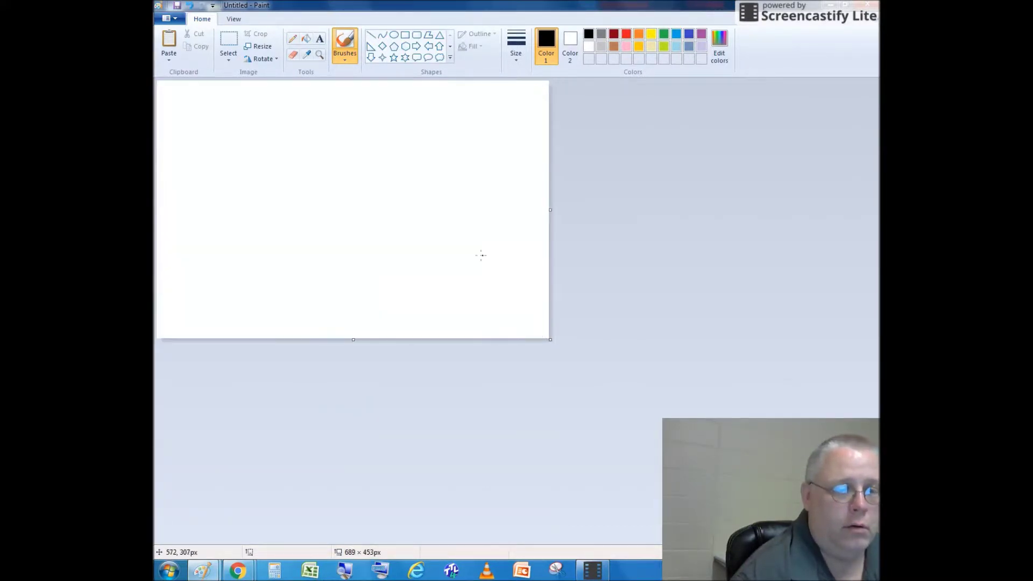
drag(350, 341, 350, 351)
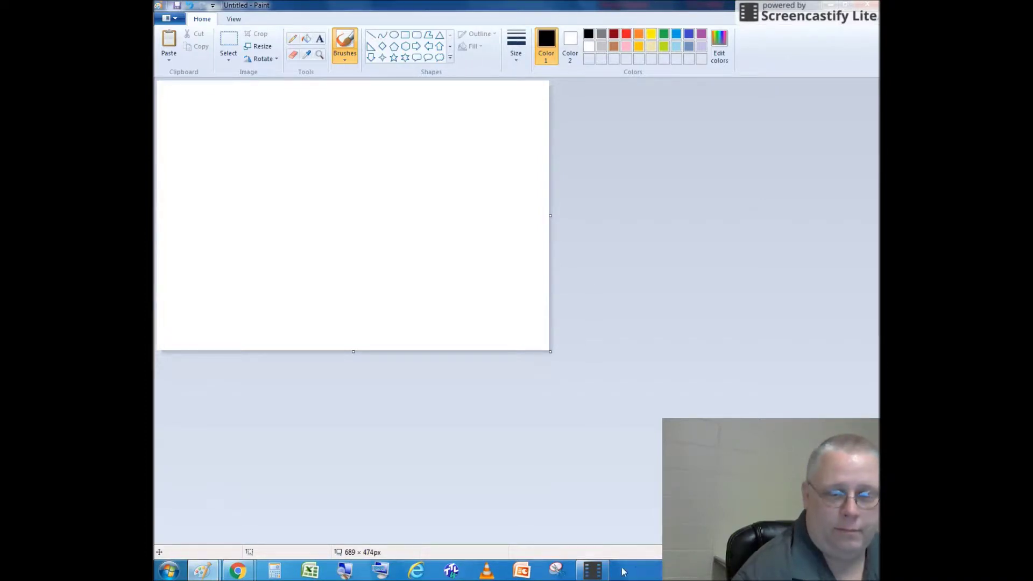
click(594, 577)
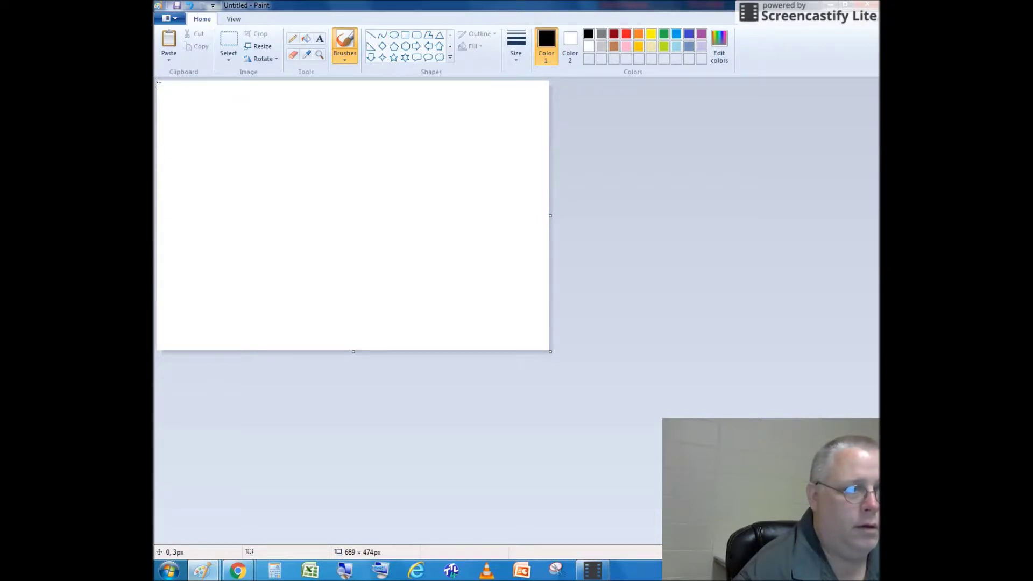
Replace a wobbly freehand stroke with a straight top-left to bottom-right diagonal.
mouse_move(156, 82)
mouse_down()
mouse_move(283, 157)
mouse_move(535, 339)
mouse_up()
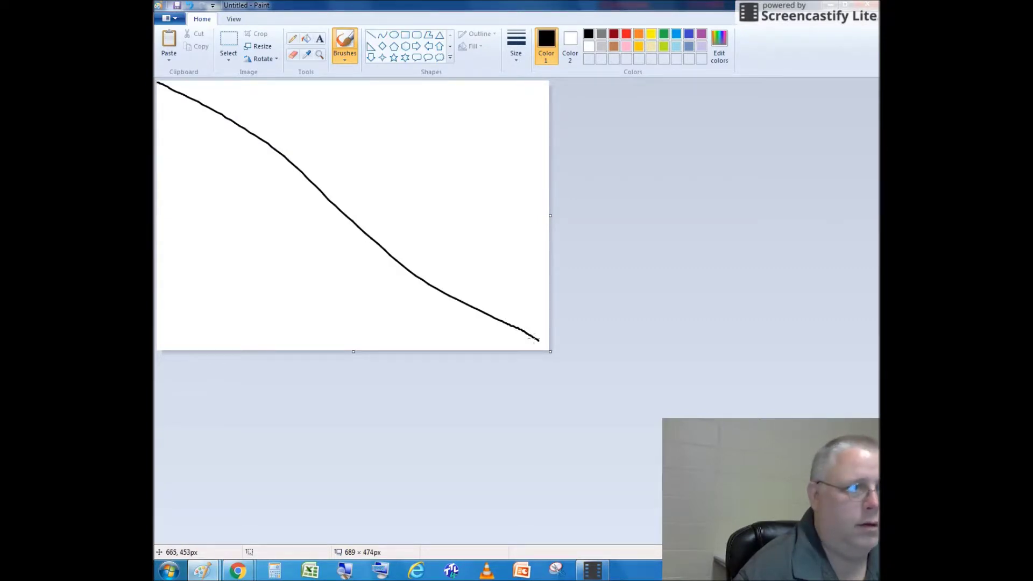
click(190, 5)
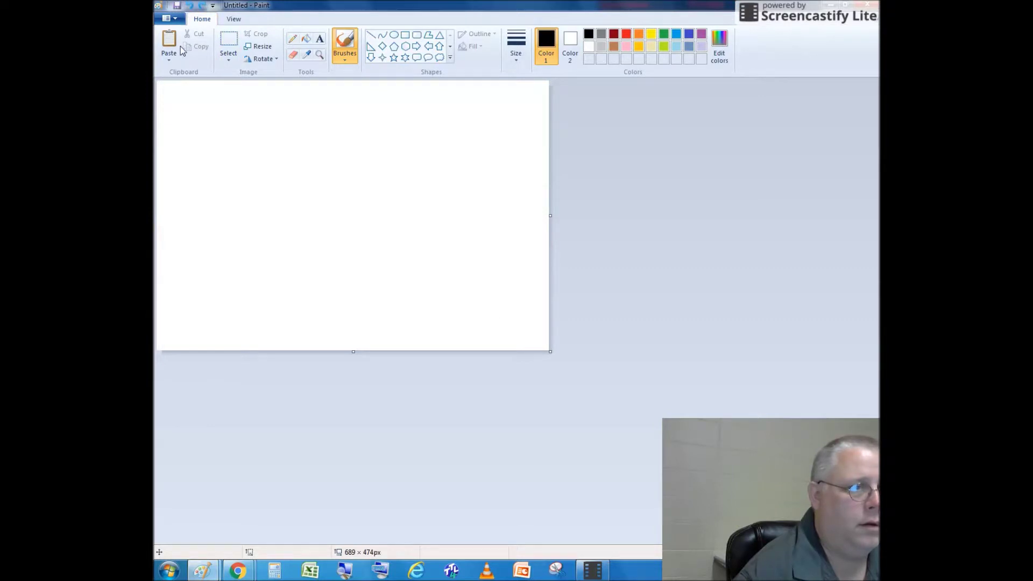
click(371, 37)
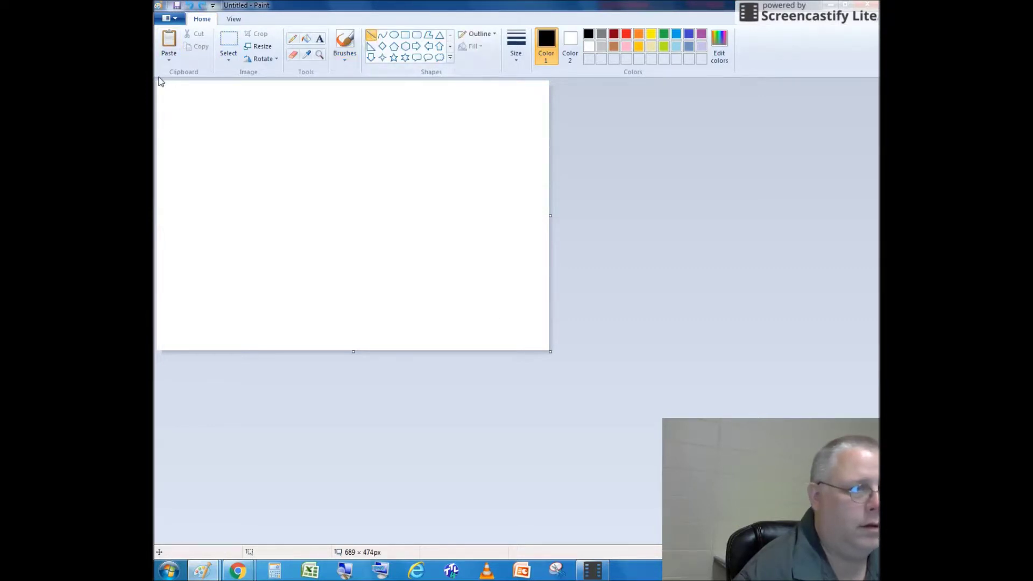
drag(157, 81, 549, 350)
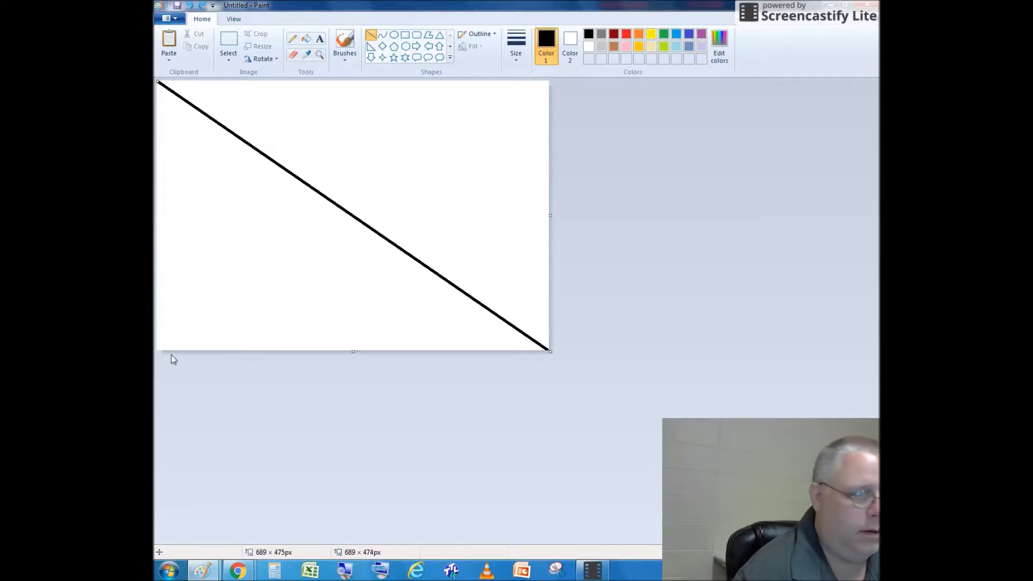
Draw the rising diagonal plus a parallel line on each side of both diagonals.
drag(158, 349, 546, 81)
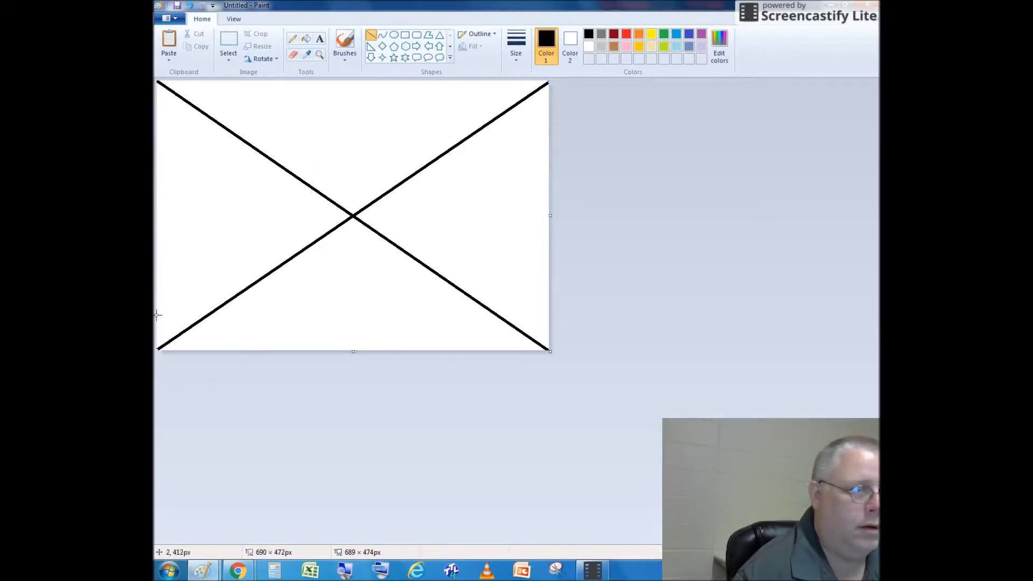
drag(158, 315, 503, 80)
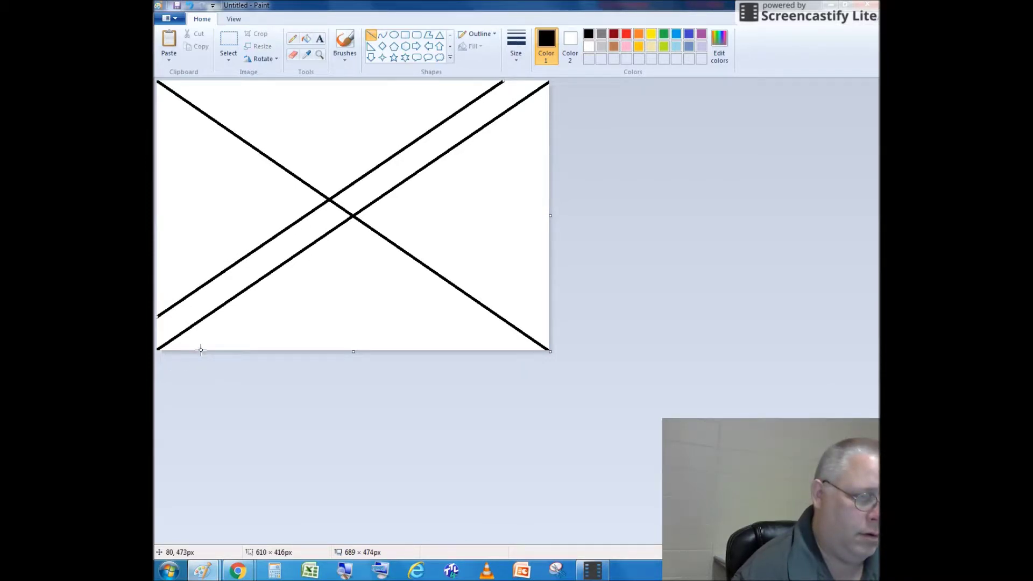
mouse_move(201, 350)
mouse_down()
mouse_move(444, 228)
mouse_move(547, 111)
mouse_up()
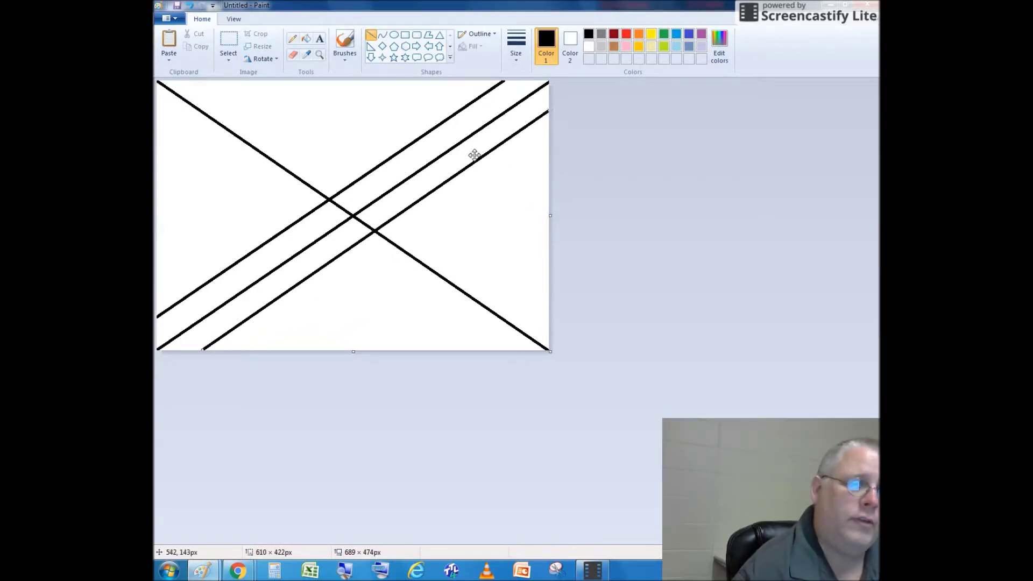
mouse_move(157, 106)
mouse_down()
mouse_move(452, 338)
mouse_move(503, 351)
mouse_up()
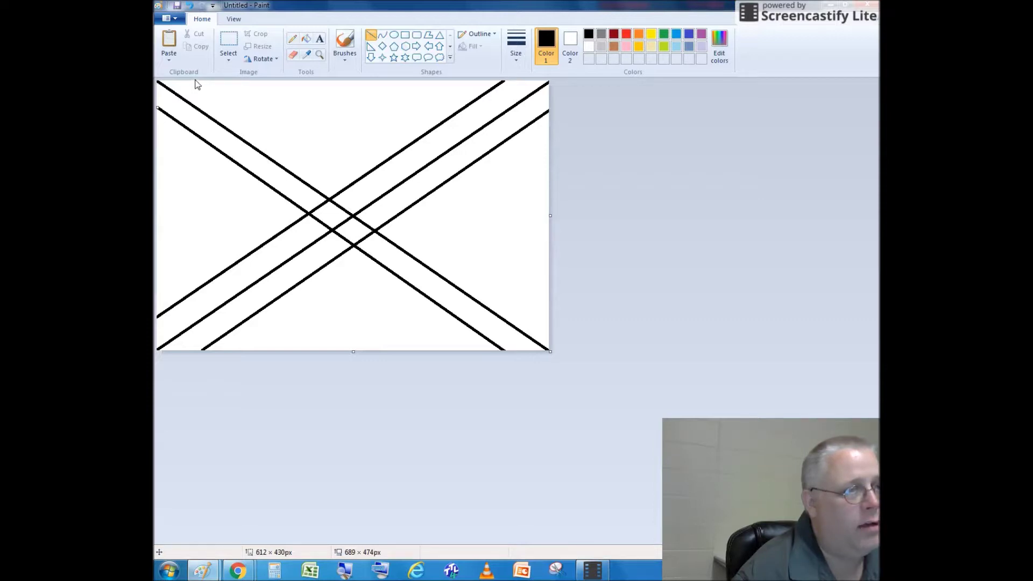
drag(198, 81, 547, 323)
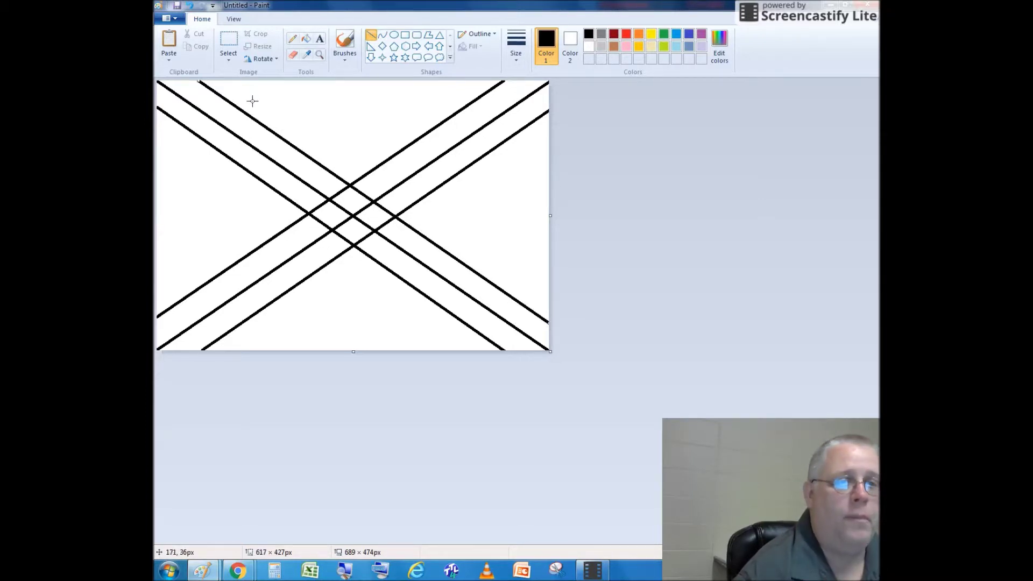
Keep the line black, then fill the four white background triangles blue.
click(651, 36)
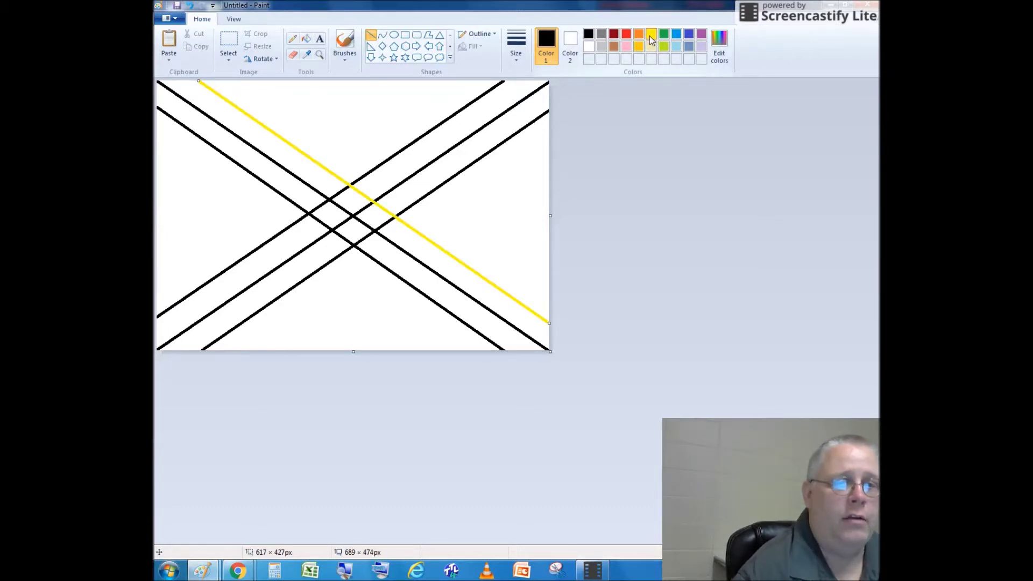
click(589, 34)
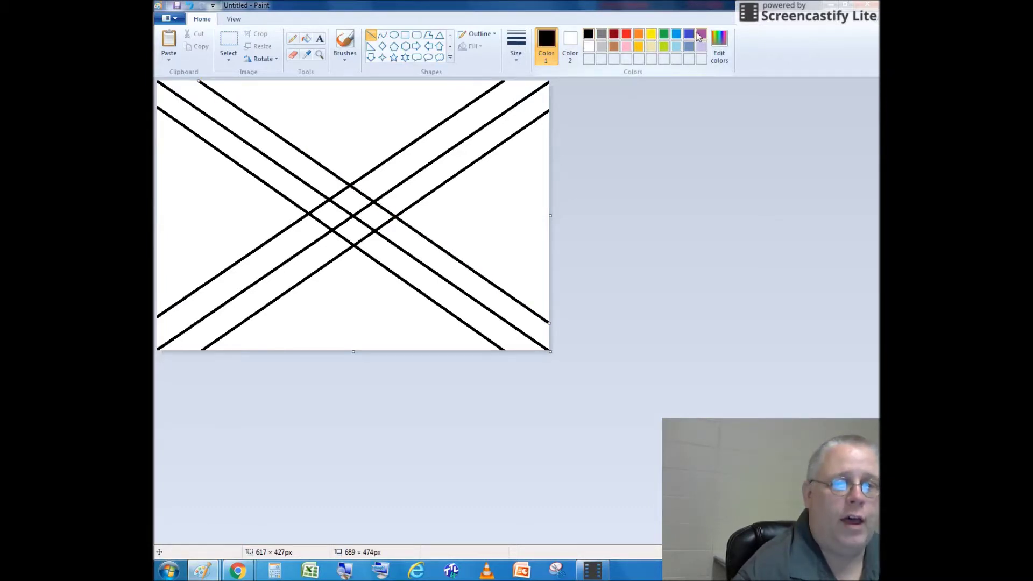
click(306, 39)
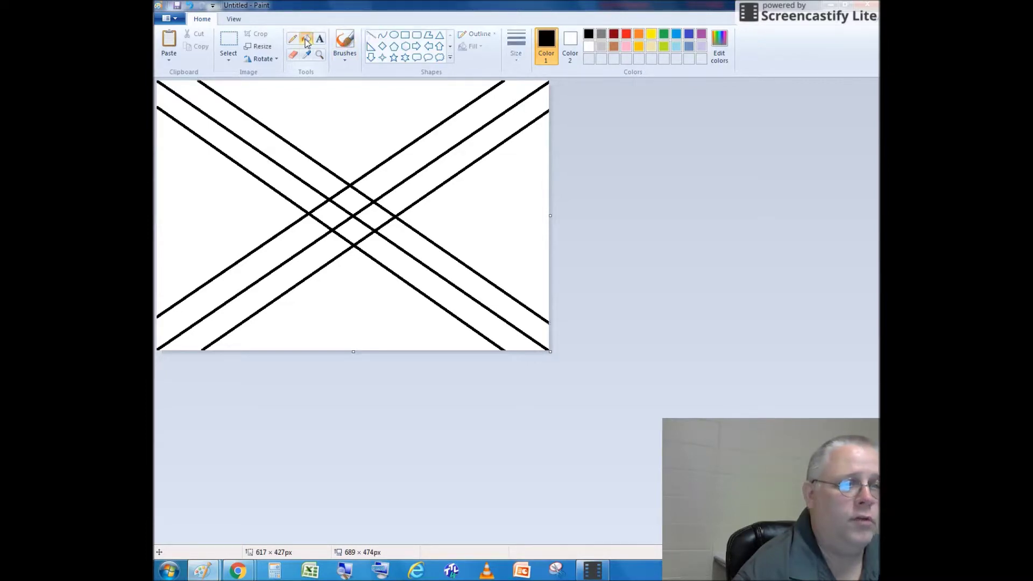
click(676, 35)
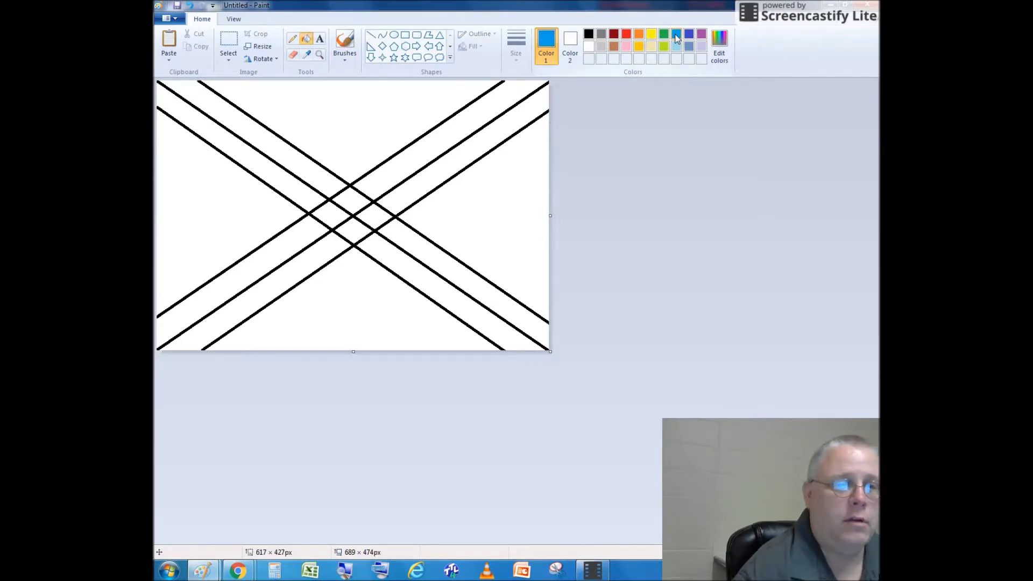
click(341, 101)
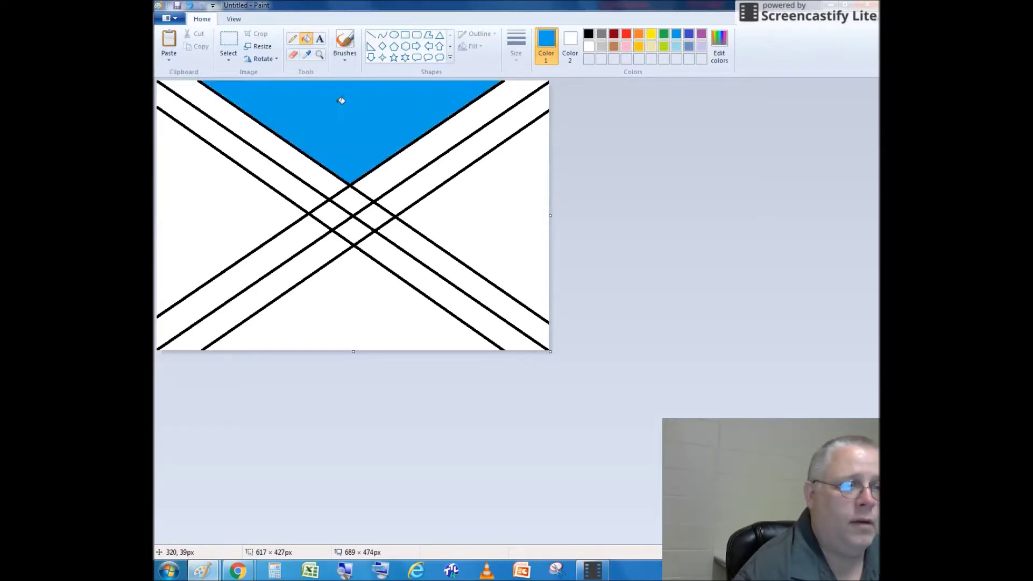
click(486, 210)
click(241, 224)
click(306, 296)
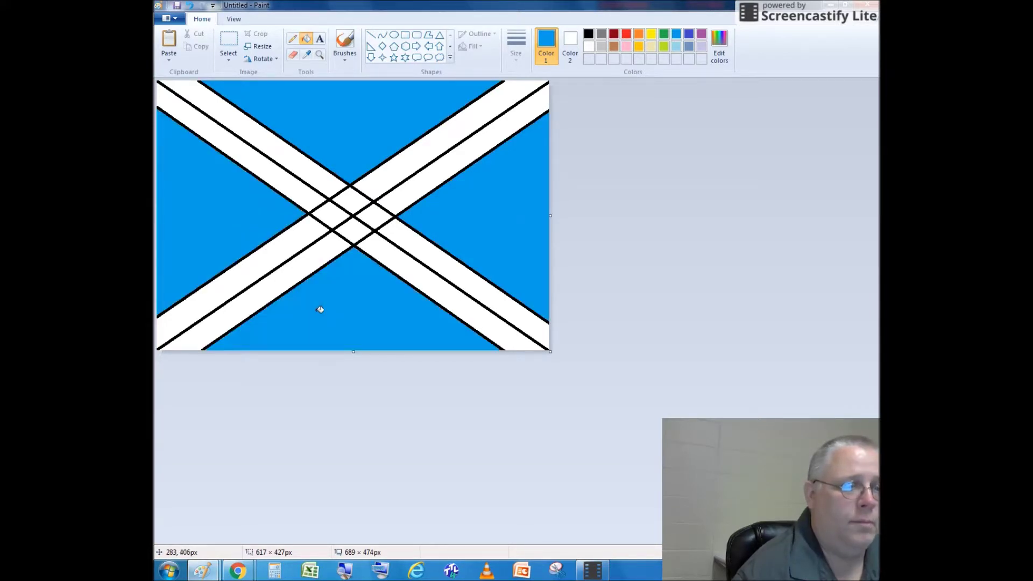
Fill the upper-right stripe bands, centre segments and lower-left bands yellow.
click(650, 37)
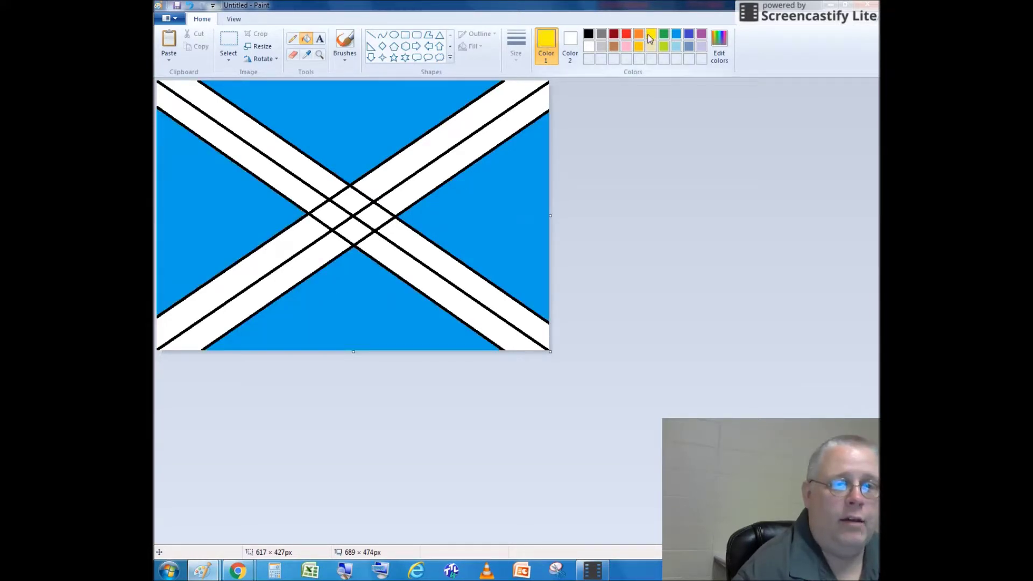
click(443, 138)
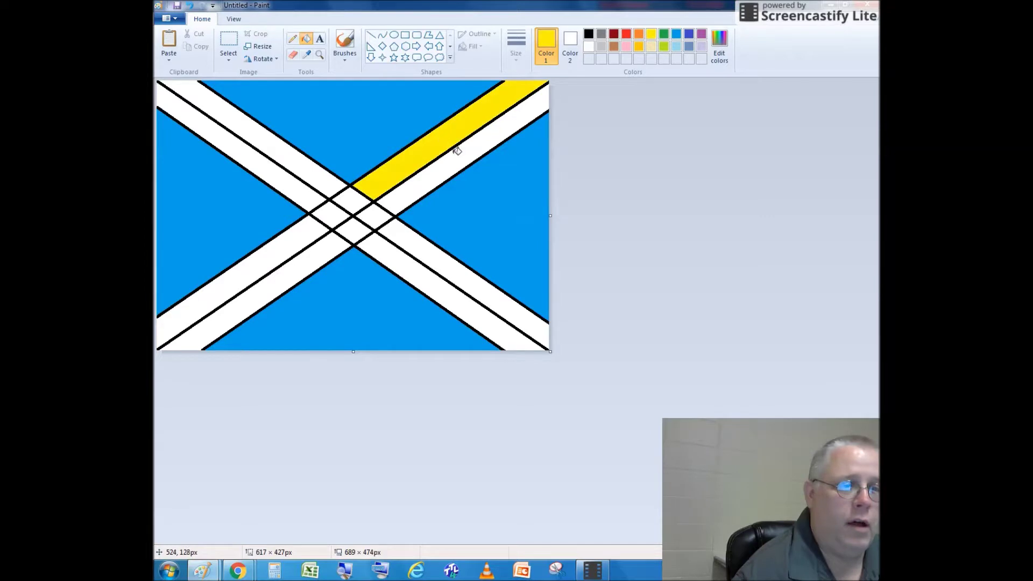
click(457, 151)
click(369, 217)
click(353, 232)
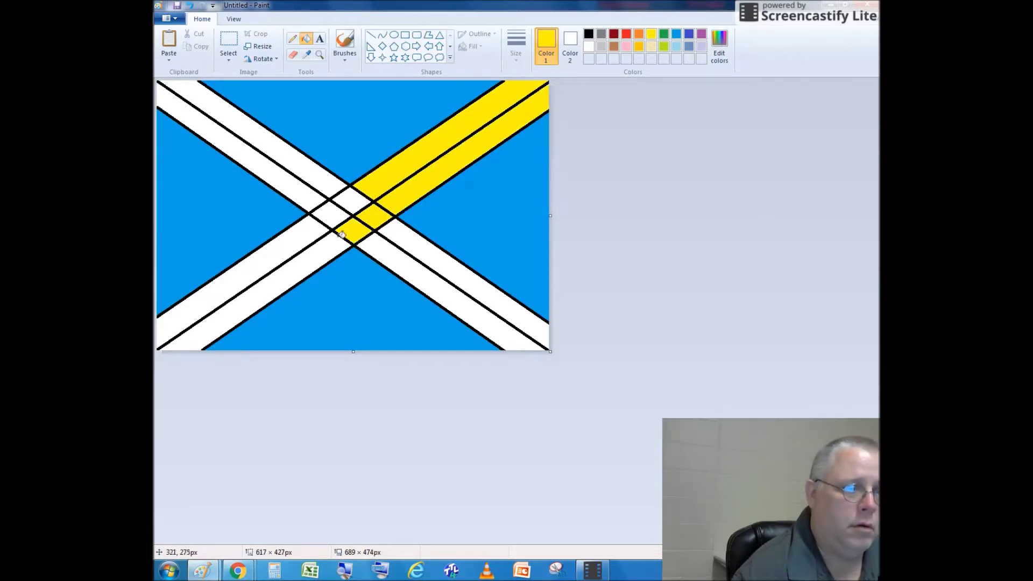
click(323, 246)
click(315, 226)
Fill the centre diamonds, upper-left and lower-right bands, and black outlines yellow.
click(334, 210)
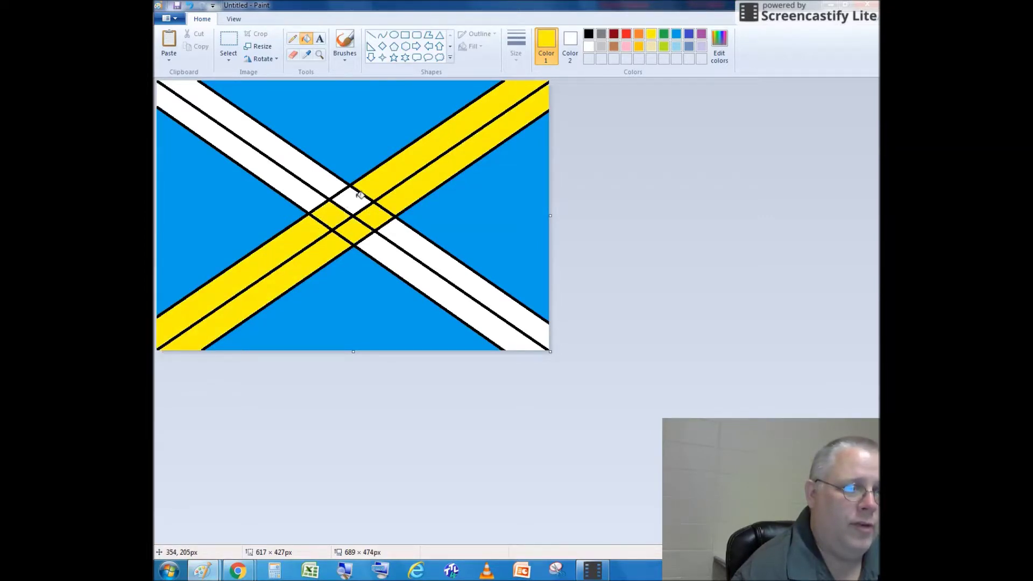
click(352, 200)
click(335, 180)
click(304, 195)
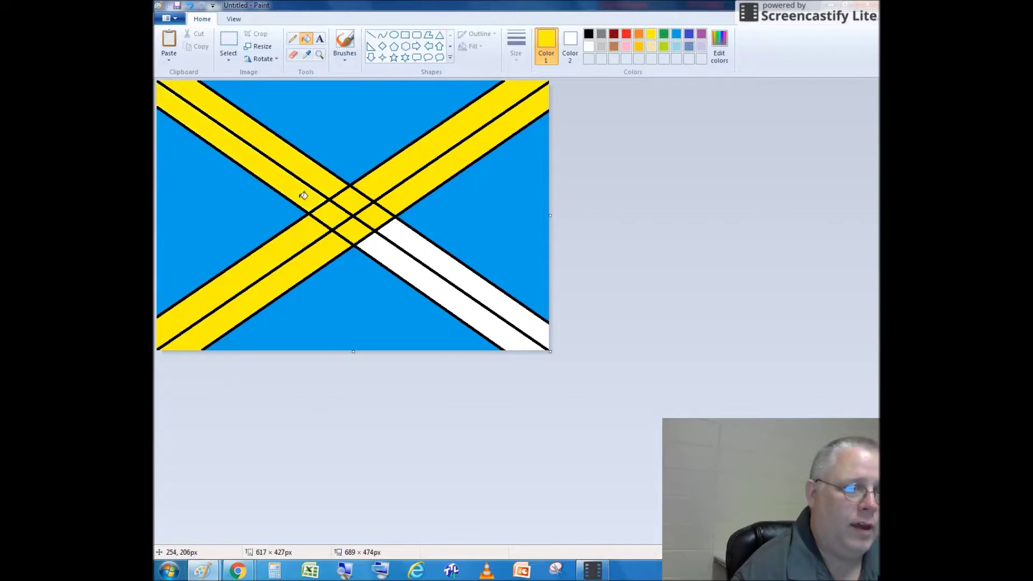
click(415, 242)
click(404, 267)
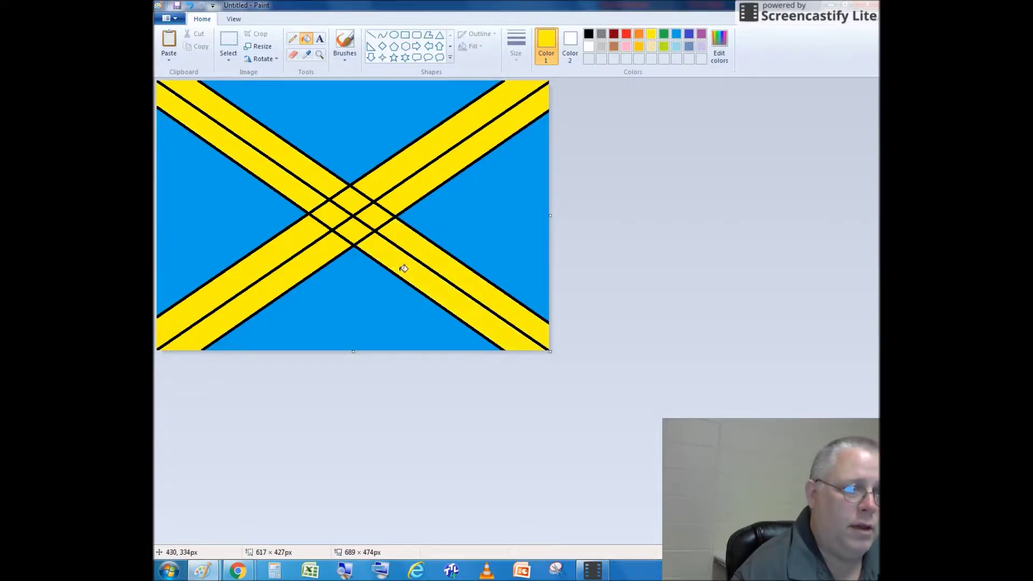
click(392, 218)
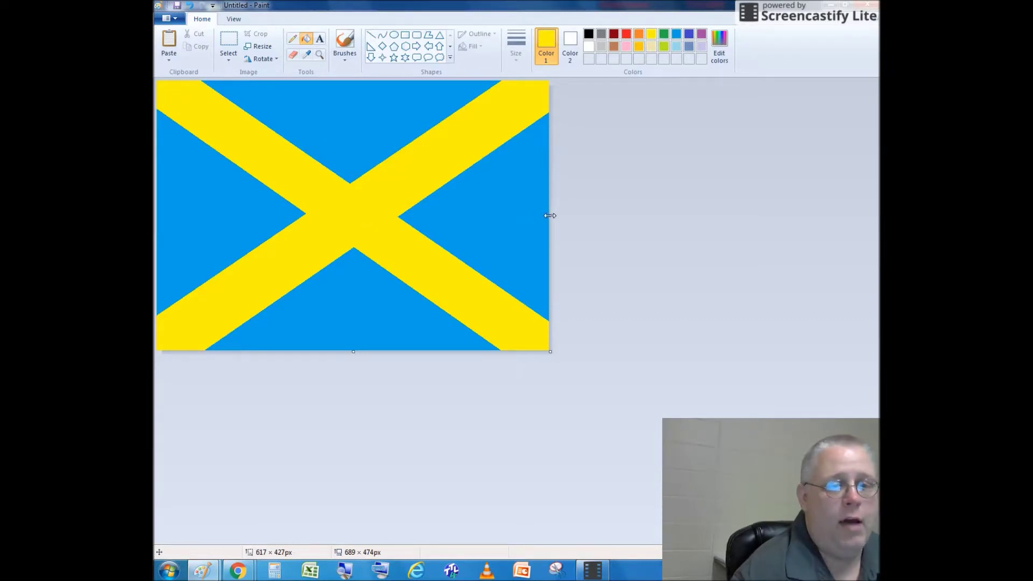
Widen the canvas to 1179 × 474px, then show the desktop.
drag(551, 215, 826, 212)
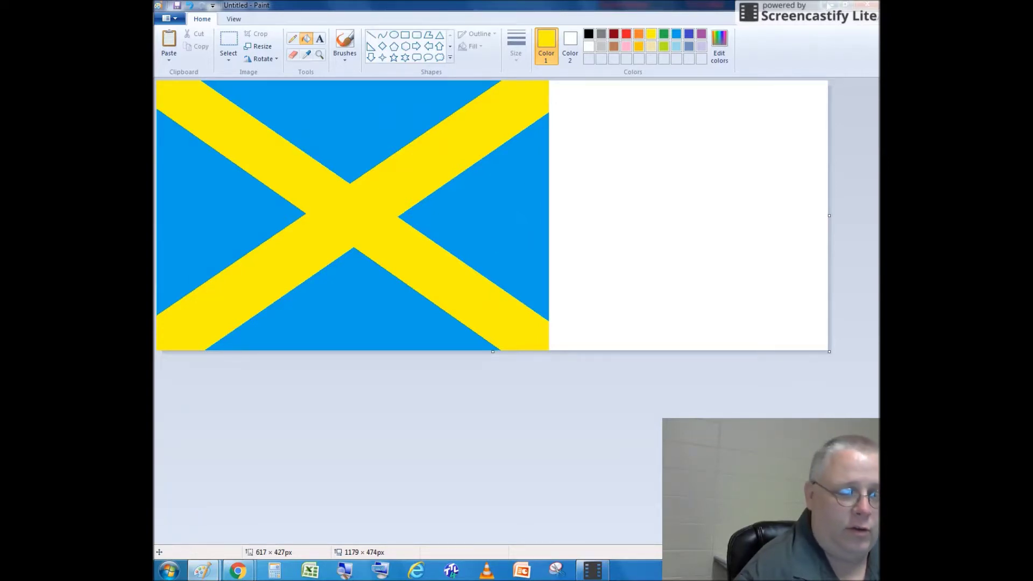
key(super+d)
Bring Chrome forward on the Openclipart tab and search for 'knight'.
mouse_move(239, 575)
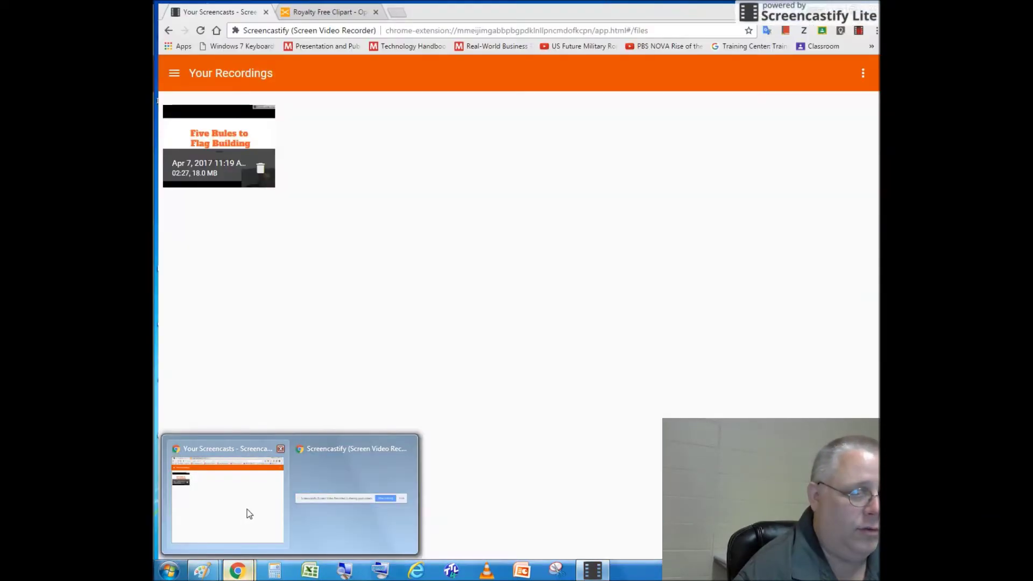
click(247, 511)
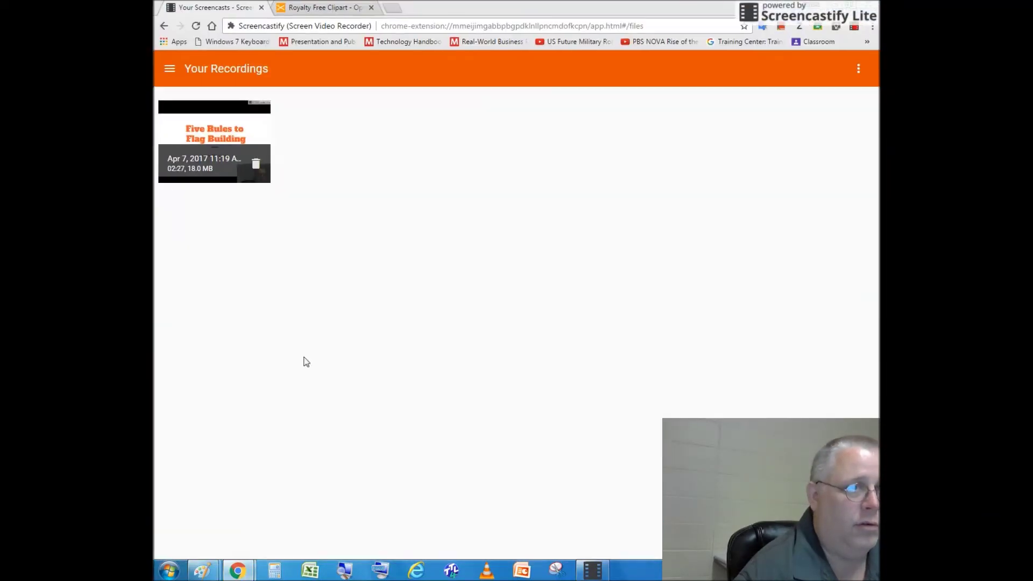
click(325, 9)
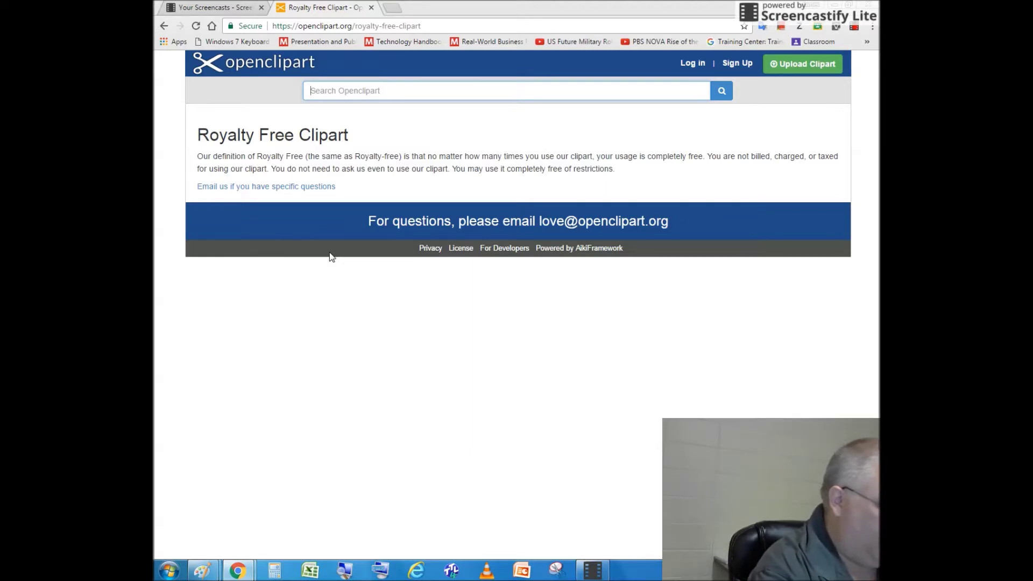
text(kn)
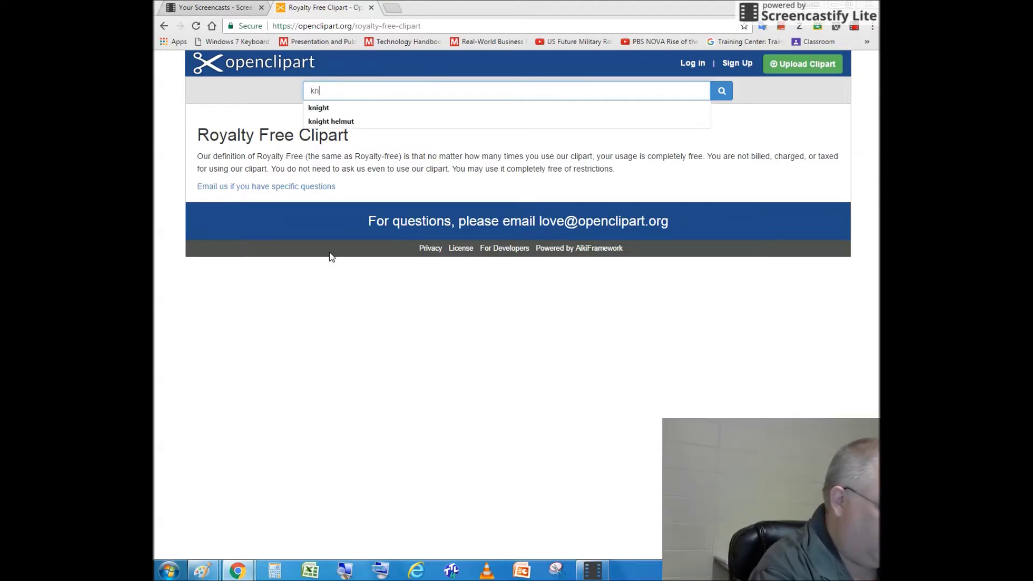
text(ight)
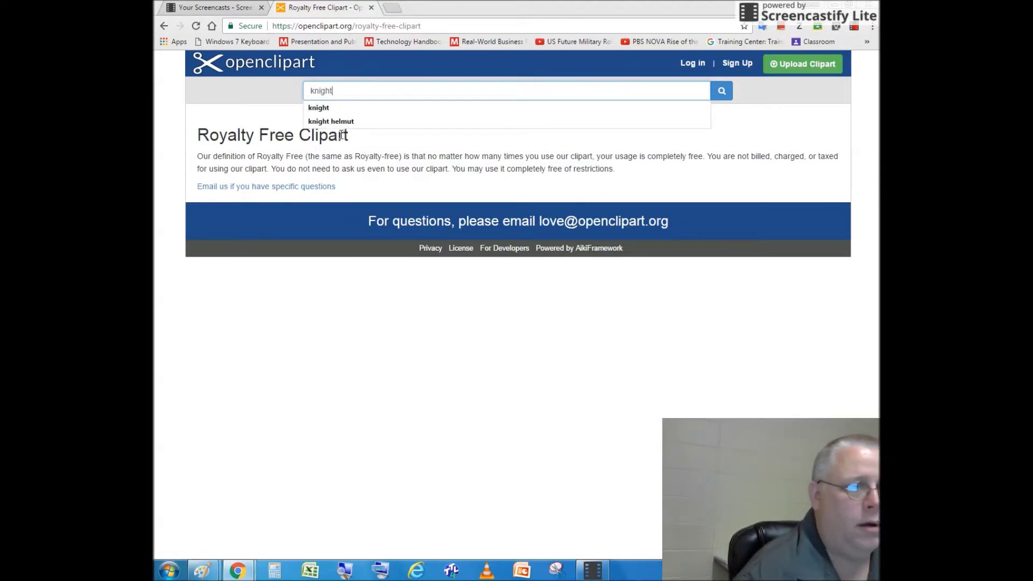
click(333, 110)
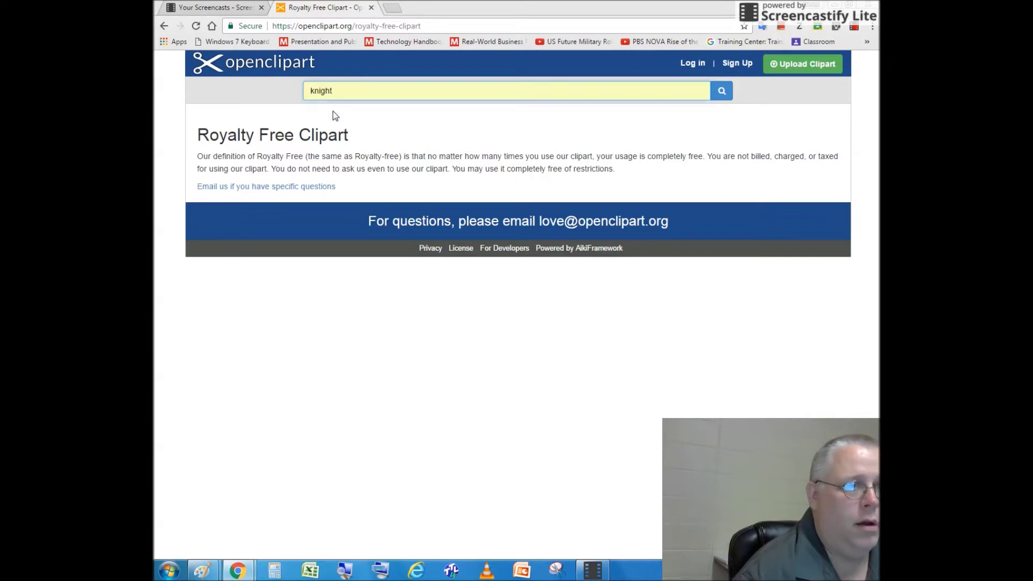
click(722, 91)
Browse the knight search results through pages 2 and 3.
scroll(609, 272, down, 5)
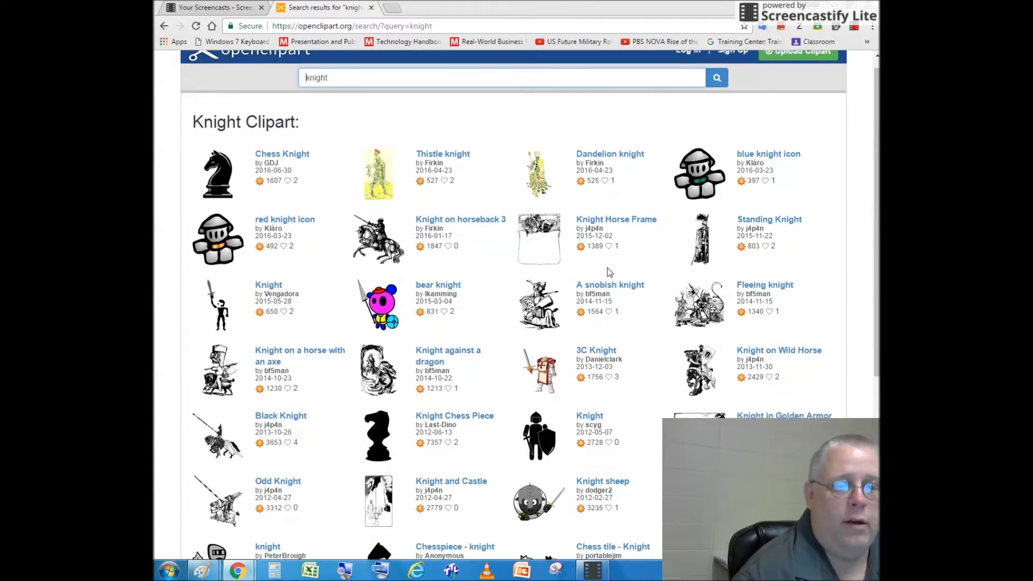
scroll(498, 332, up, 5)
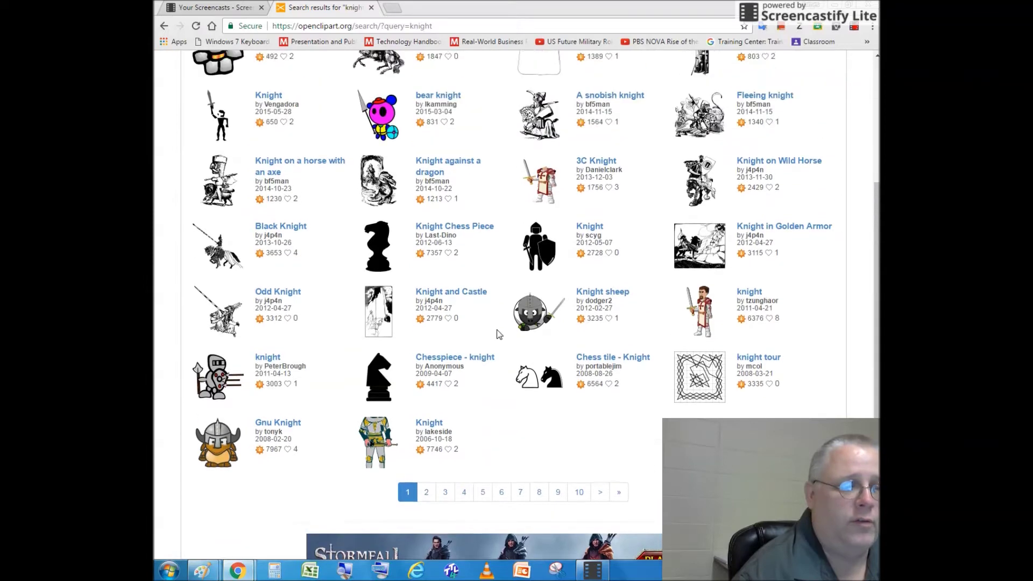
scroll(498, 332, down, 5)
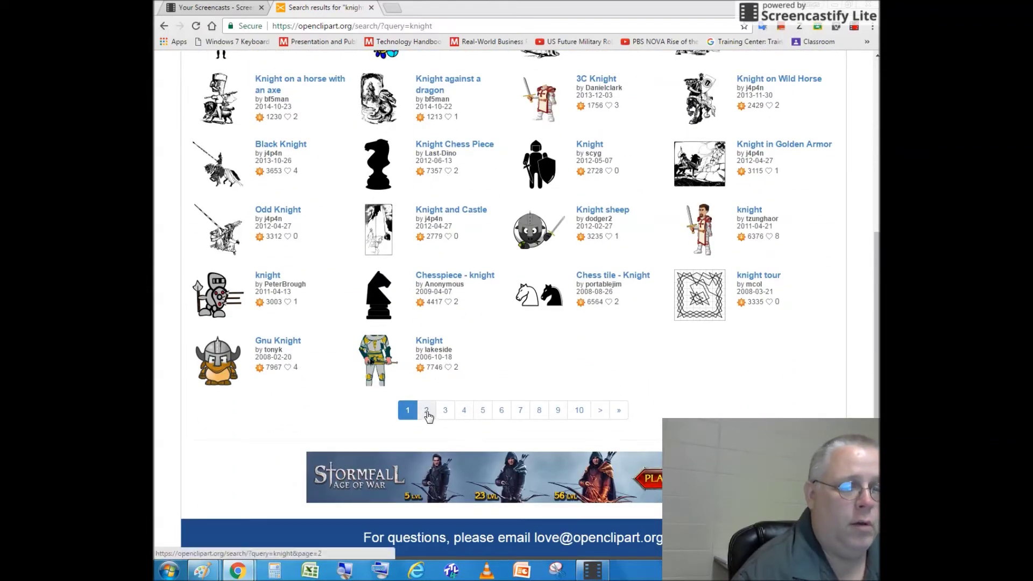
click(426, 411)
scroll(472, 347, down, 5)
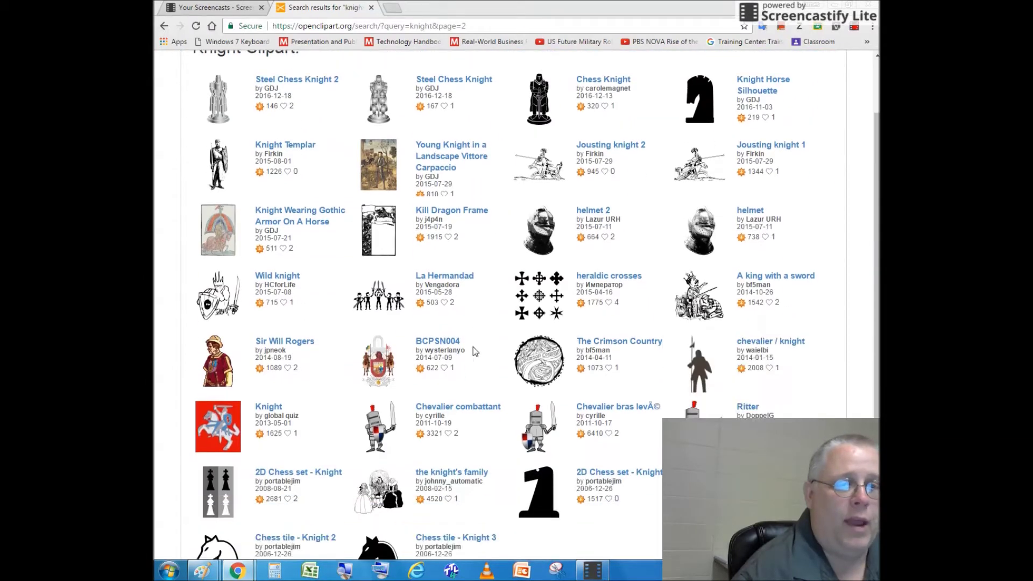
click(463, 410)
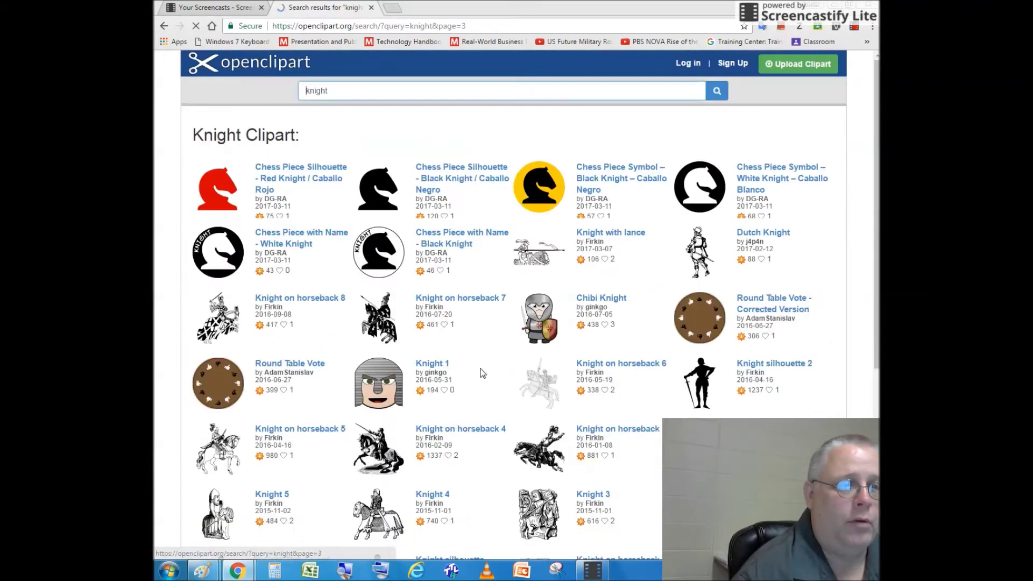
Copy the 'Black Knight – Caballo Negro' clipart image and return to Paint.
click(534, 190)
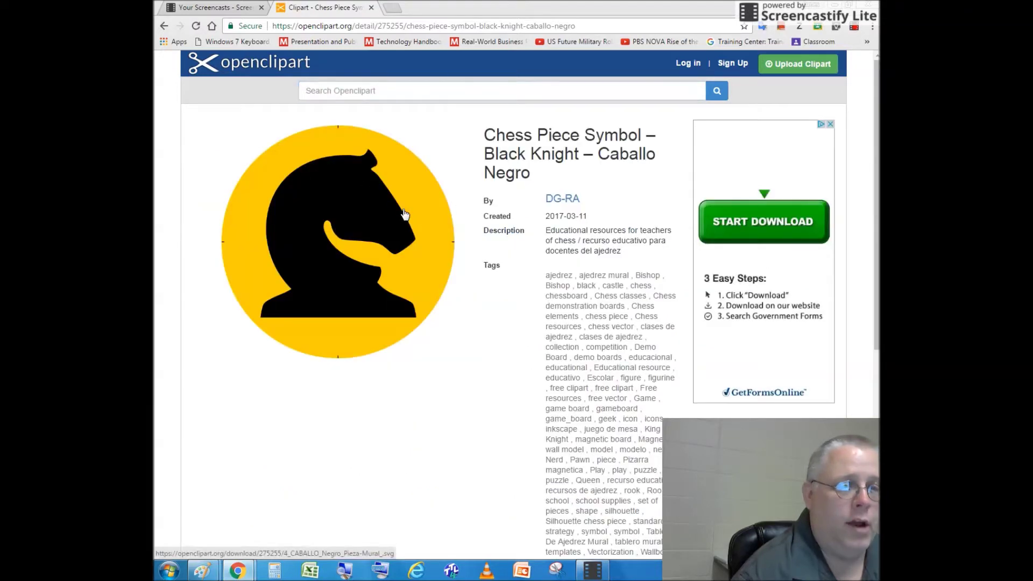
right_click(405, 214)
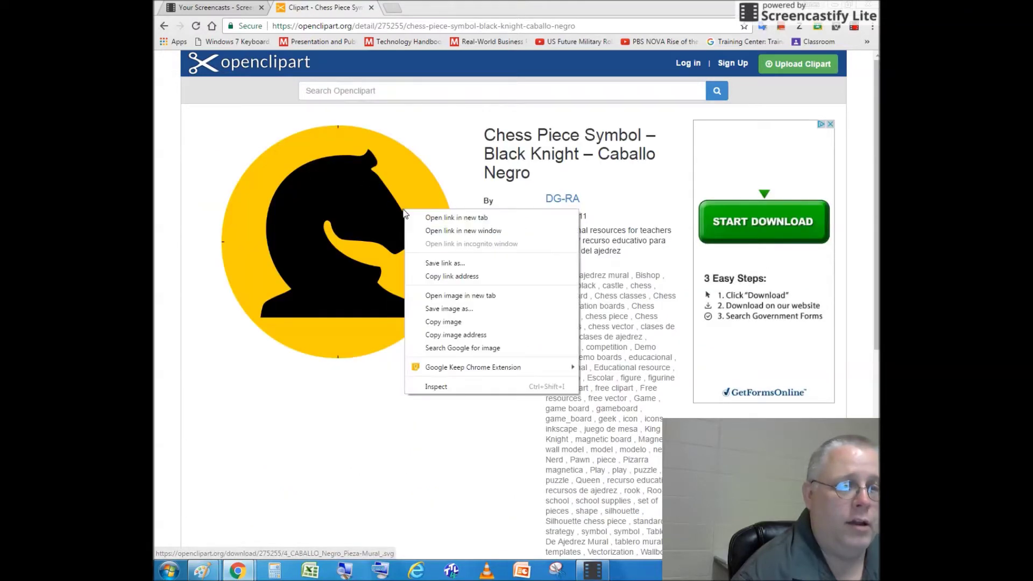
click(443, 322)
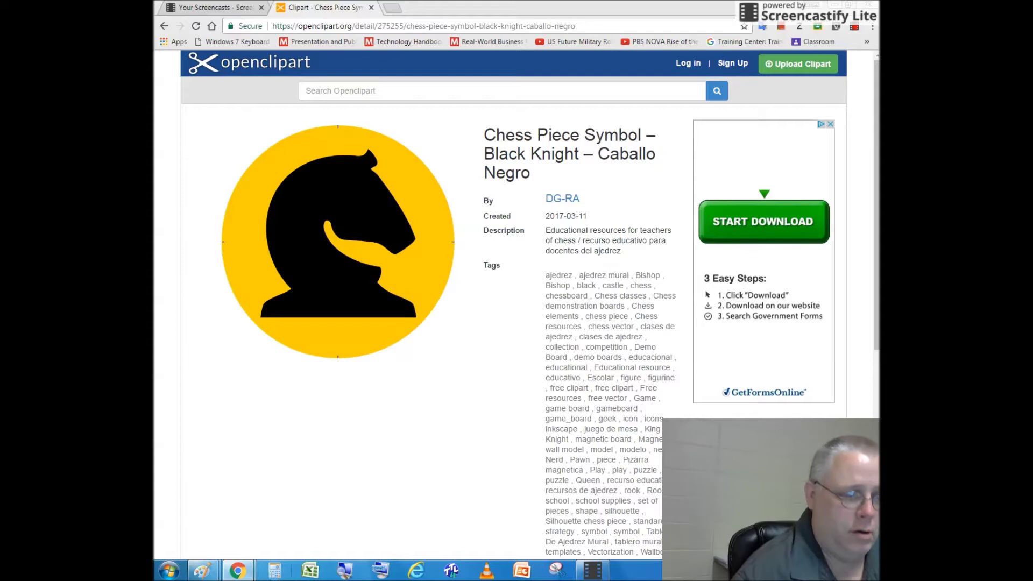
mouse_move(203, 570)
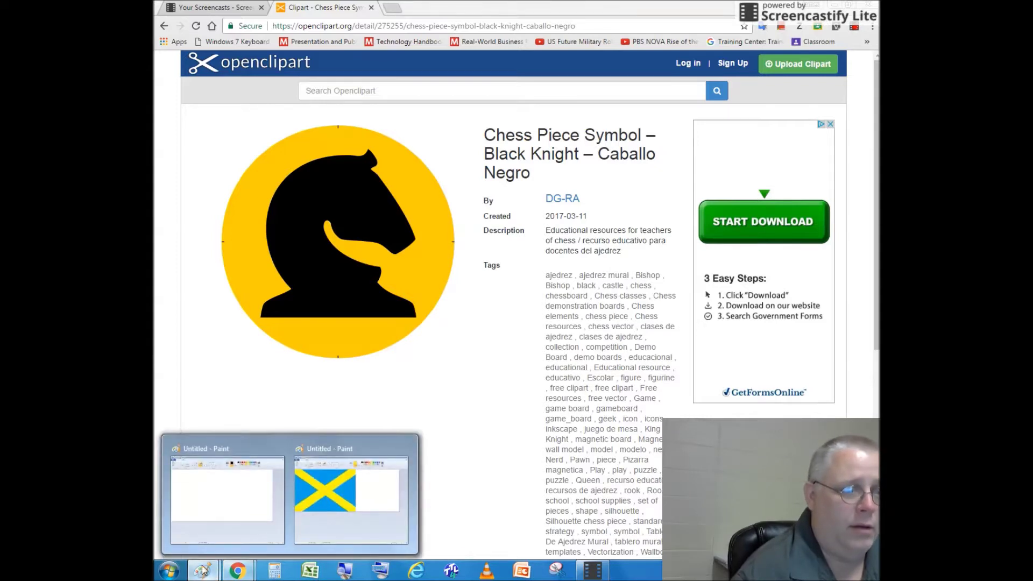
click(305, 504)
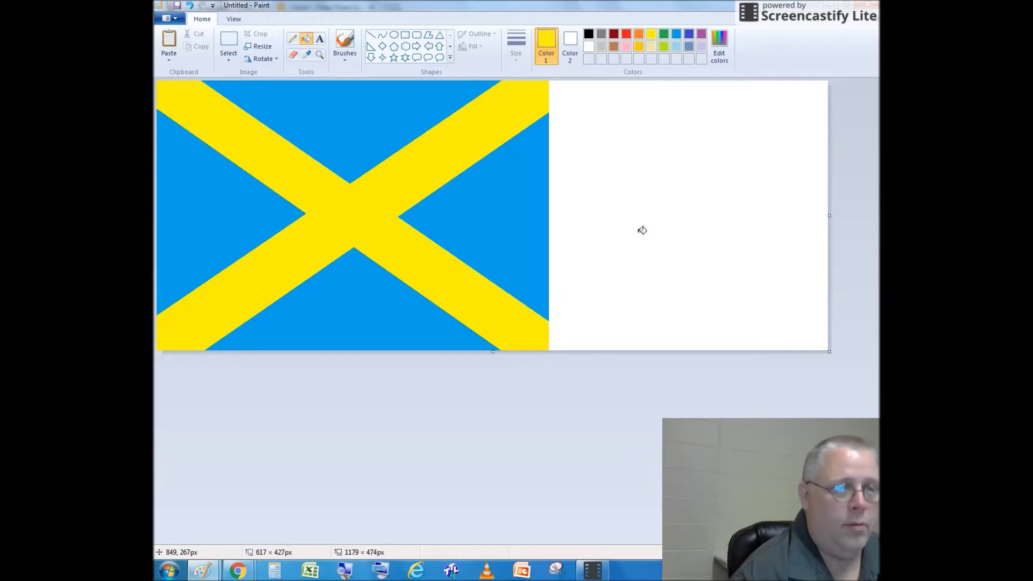
Paste the gold-and-black knight image into the picture and select everything on the canvas.
key(ctrl+v)
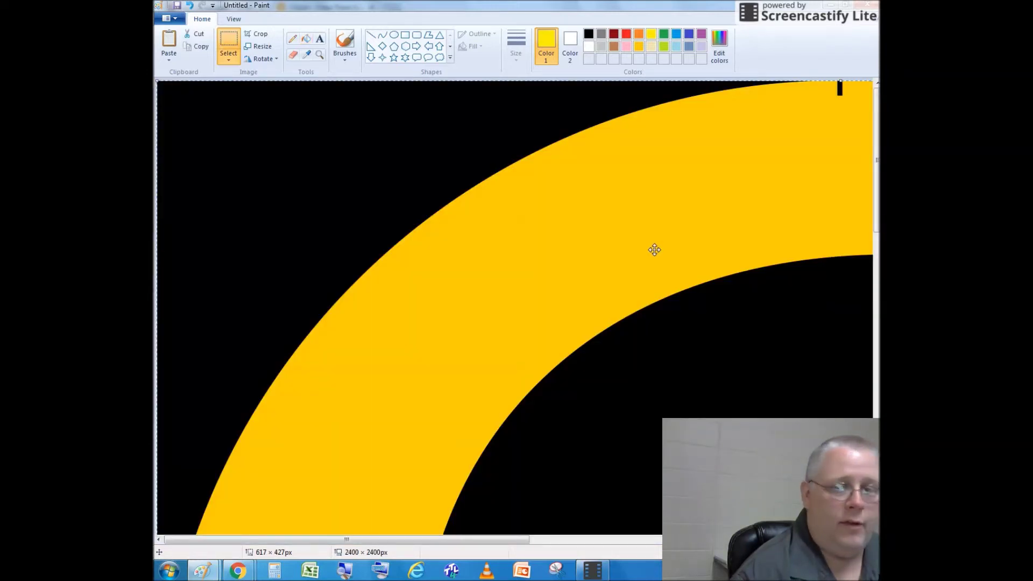
scroll(654, 249, down, 15)
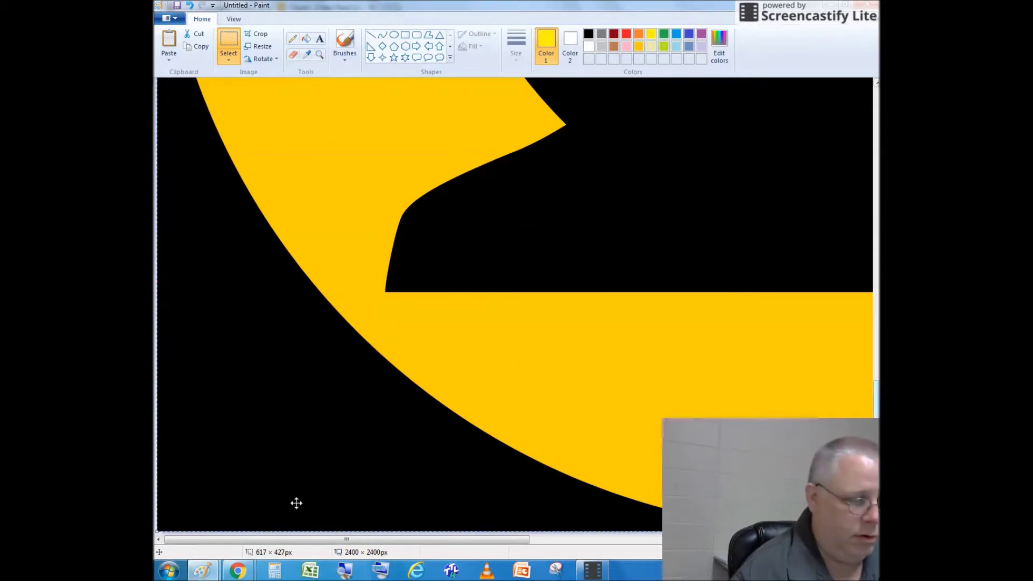
drag(301, 539, 634, 539)
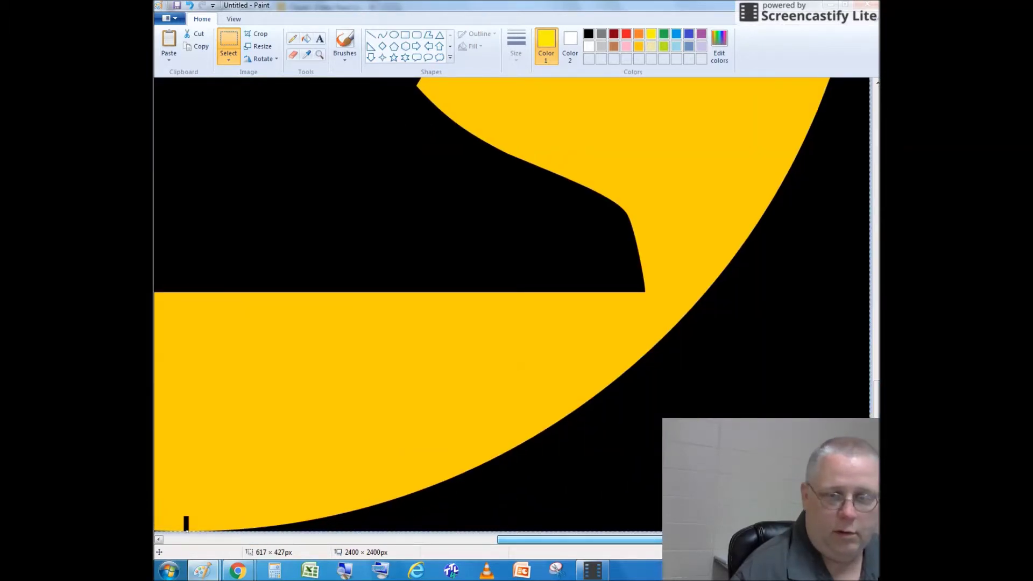
scroll(768, 404, up, 10)
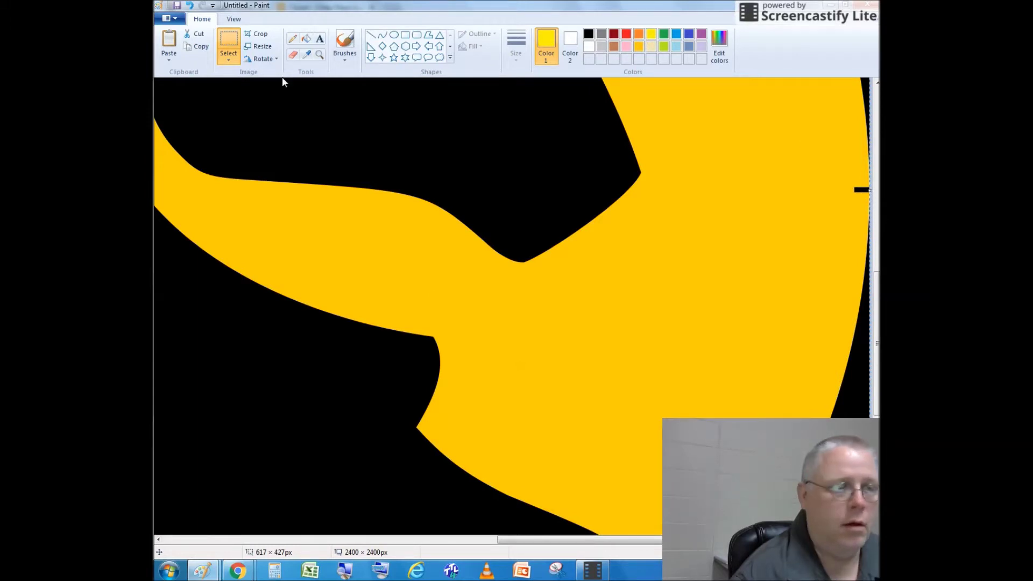
click(371, 35)
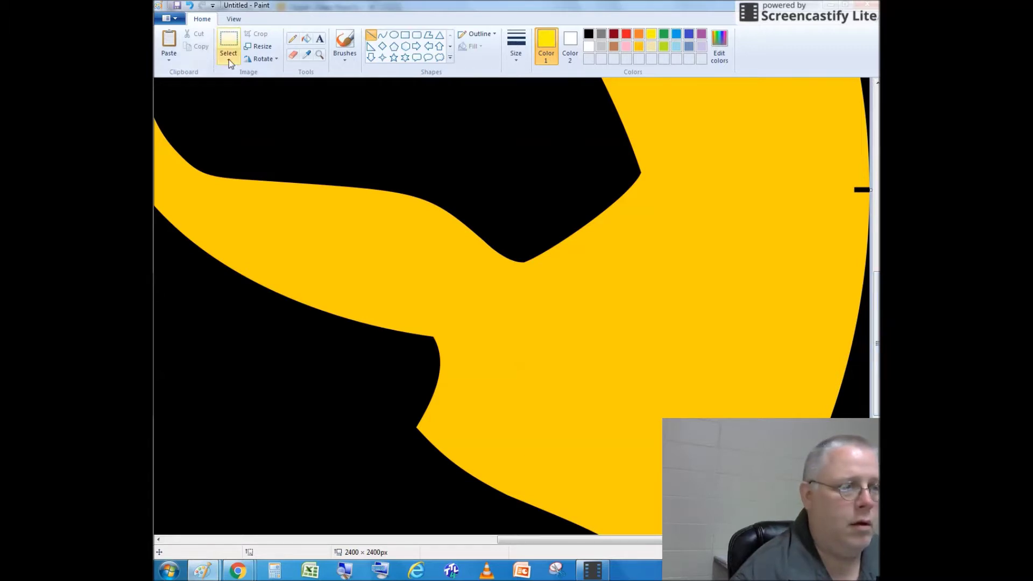
click(228, 59)
click(260, 126)
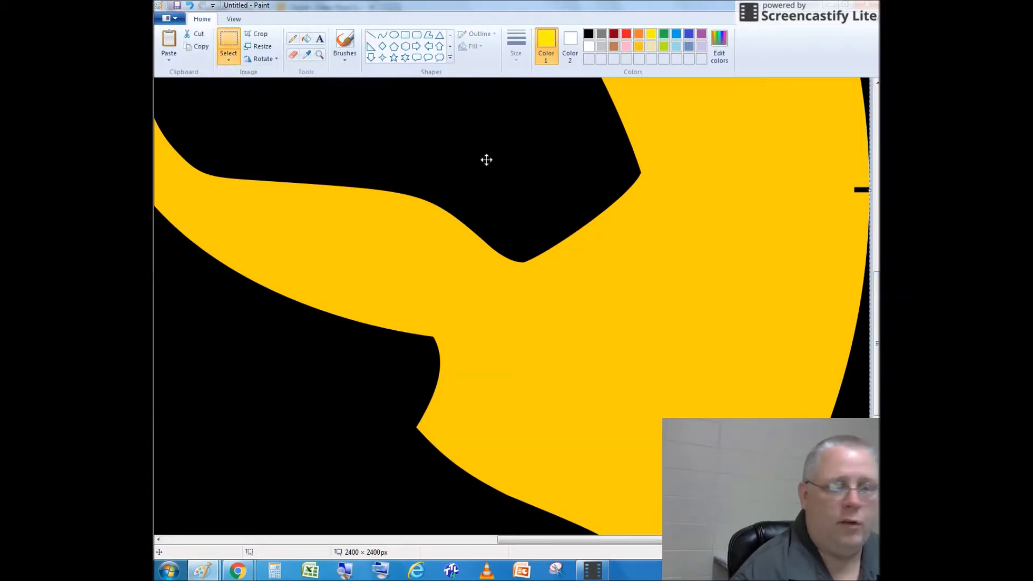
drag(876, 288, 876, 452)
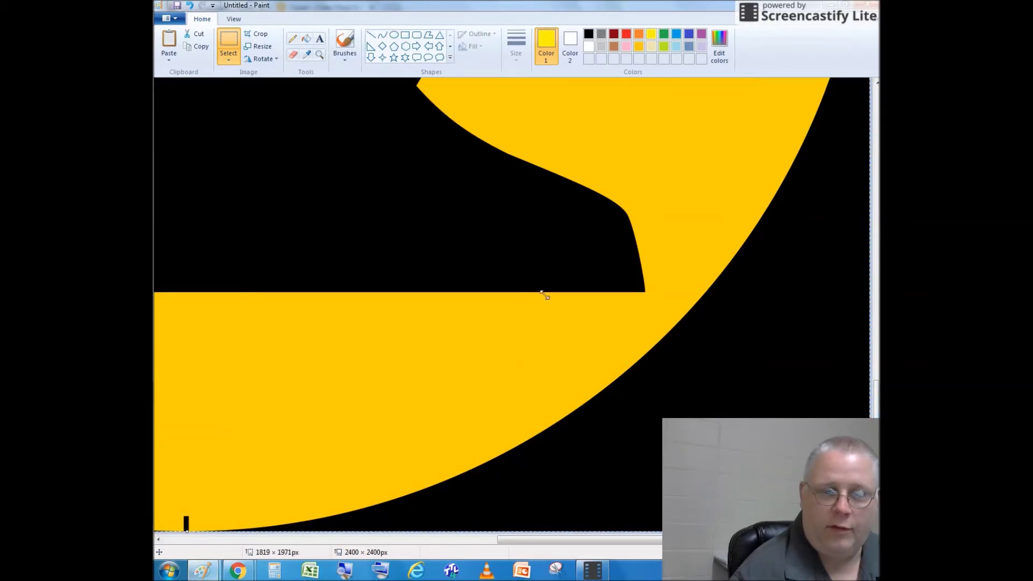
Shrink the knight emblem in stages to 280 × 311 pixels and move it to the right.
drag(269, 76, 376, 203)
scroll(375, 203, down, 5)
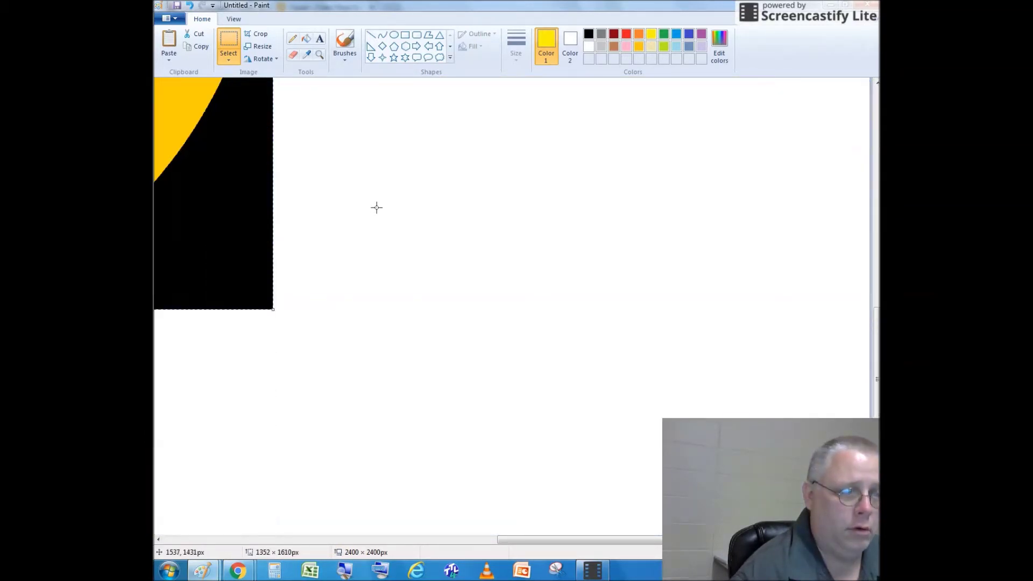
drag(273, 425, 247, 256)
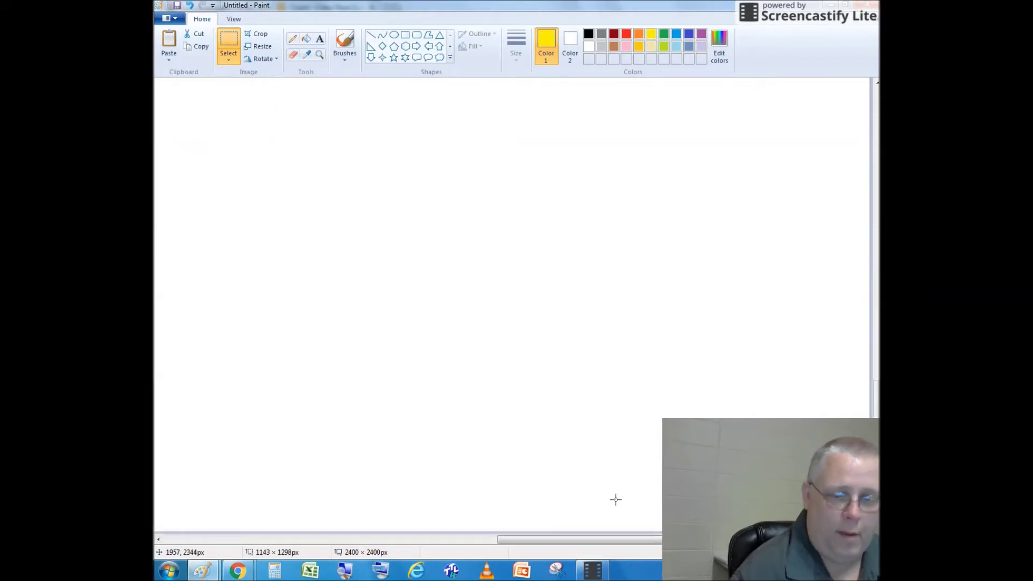
drag(699, 539, 318, 555)
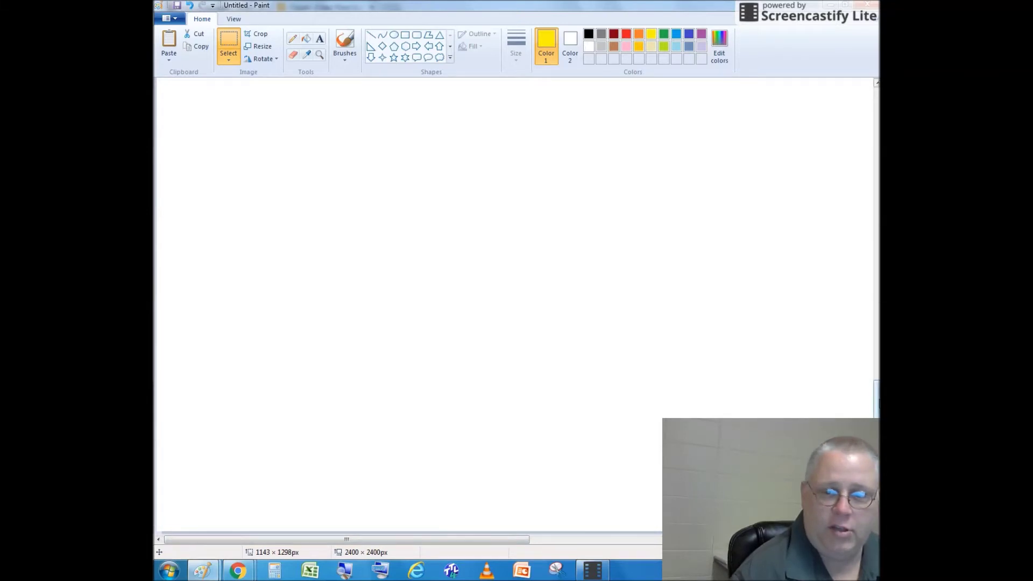
scroll(863, 301, up, 10)
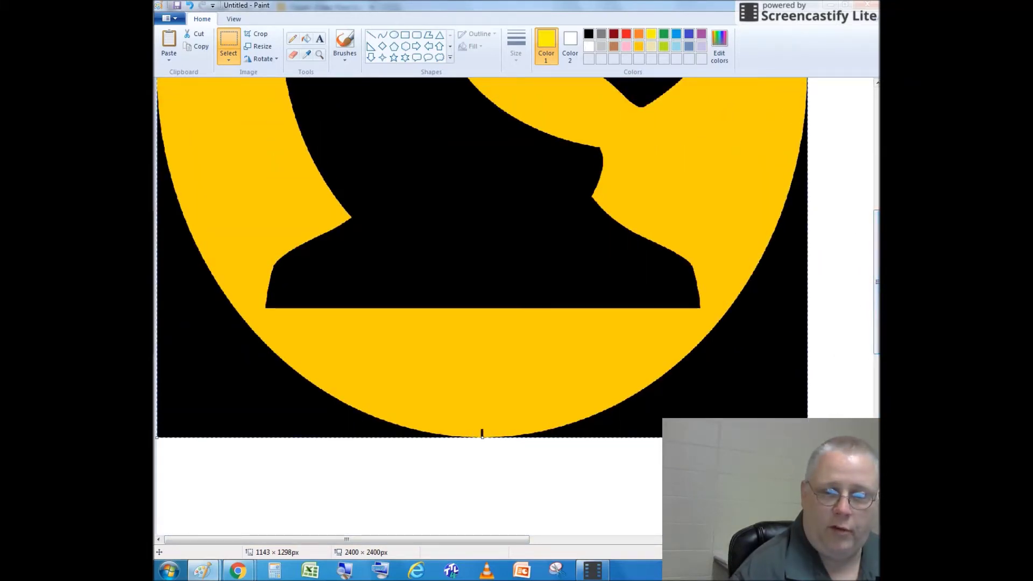
mouse_move(807, 437)
mouse_down()
mouse_move(699, 419)
mouse_move(641, 288)
mouse_move(416, 118)
mouse_up()
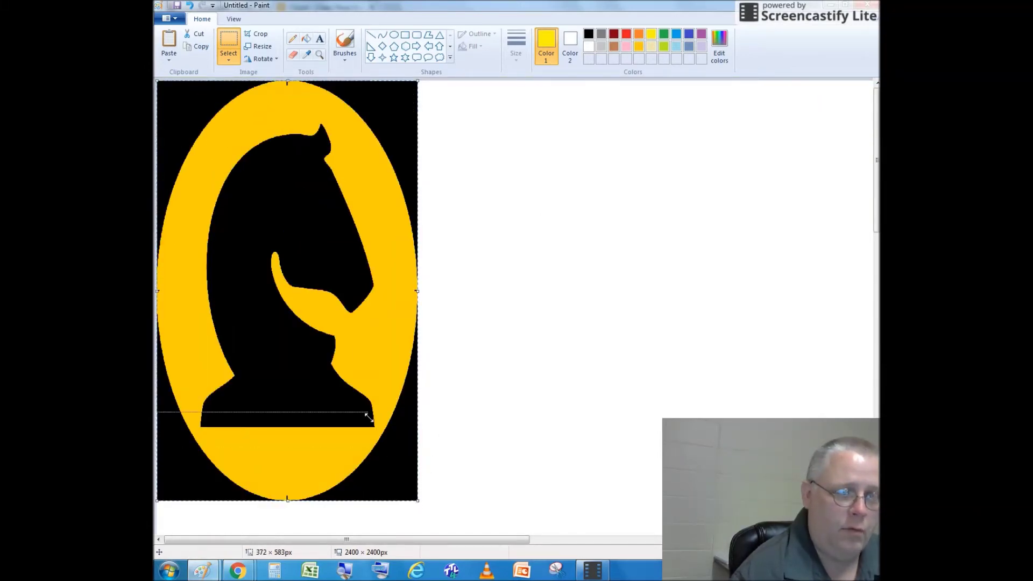
drag(417, 501, 317, 257)
drag(278, 200, 561, 260)
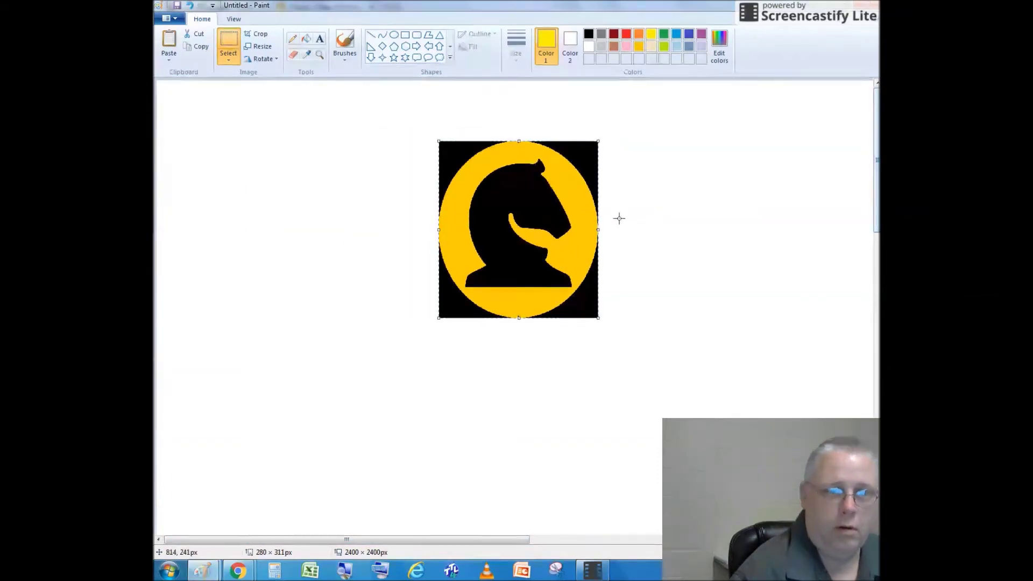
drag(563, 238, 734, 238)
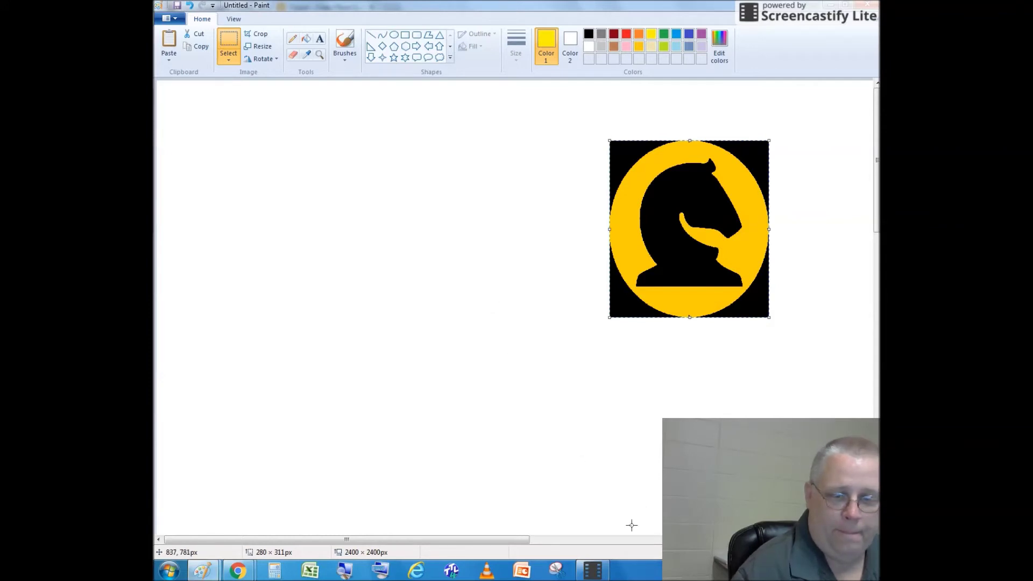
Resize the knight emblem to about 169 × 219 pixels and nudge it down-right beside the flag.
click(592, 571)
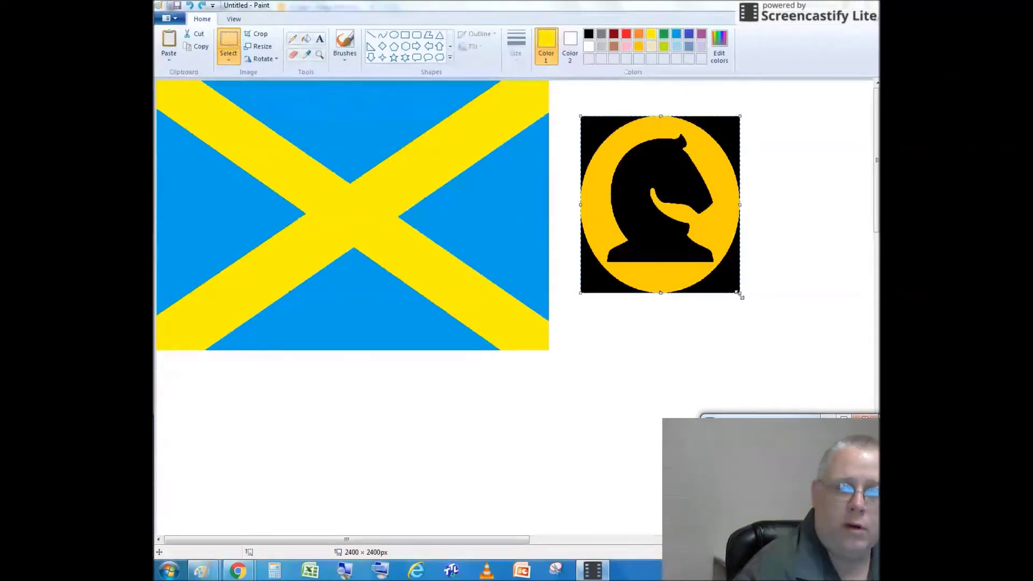
drag(739, 293, 675, 240)
drag(651, 199, 673, 238)
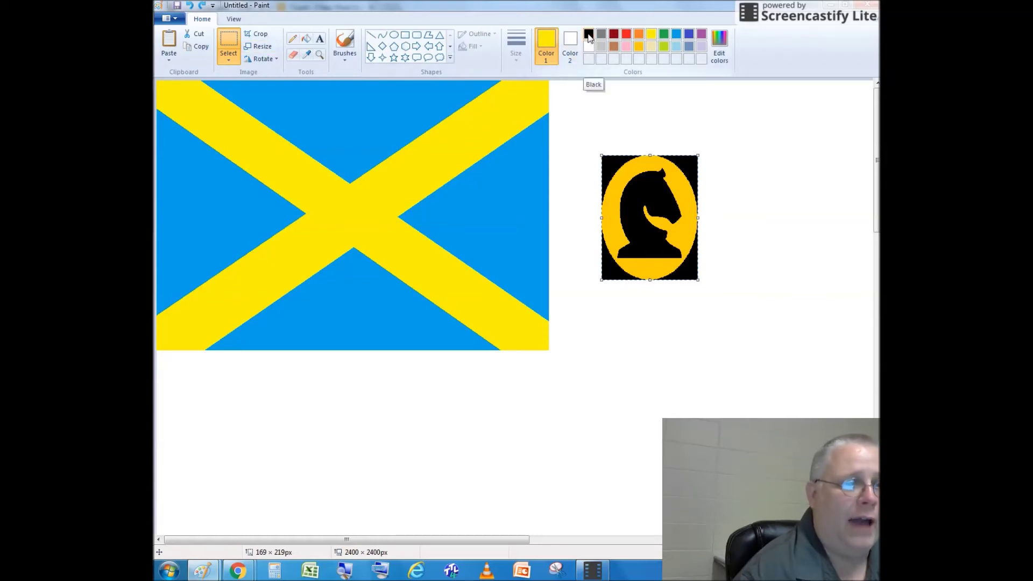
Fill the emblem's three black corners with white.
click(306, 38)
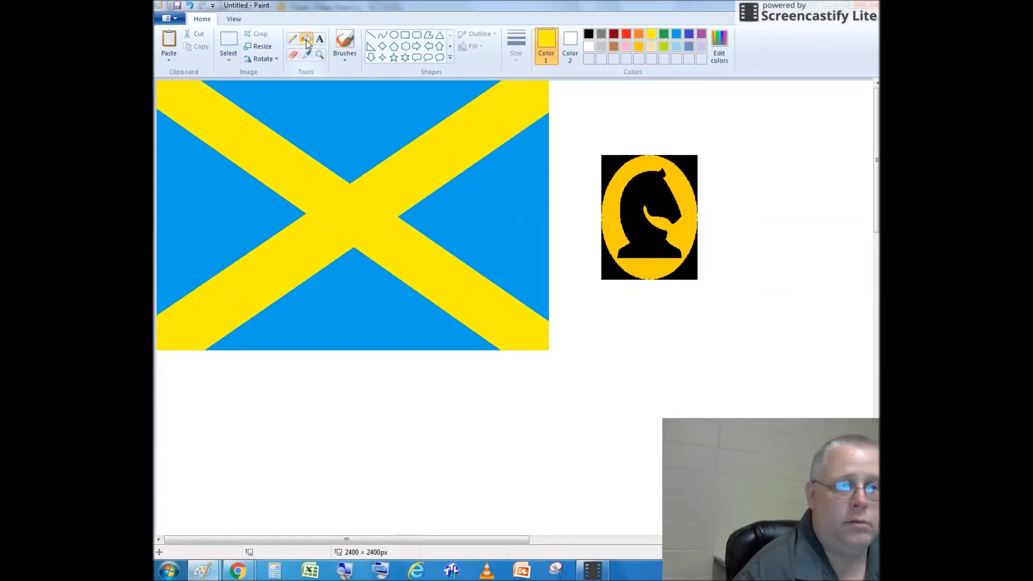
click(587, 47)
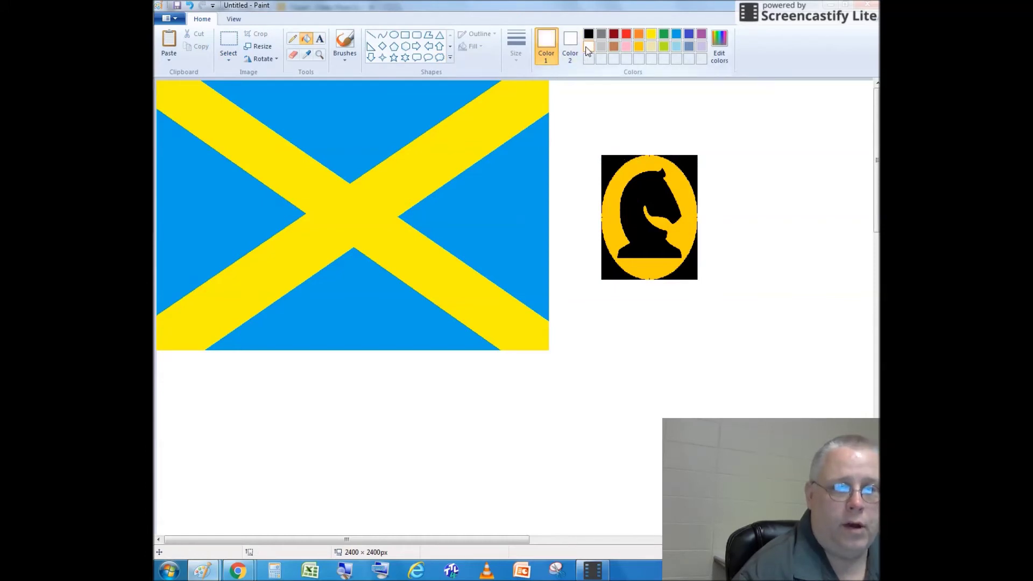
click(610, 262)
click(690, 256)
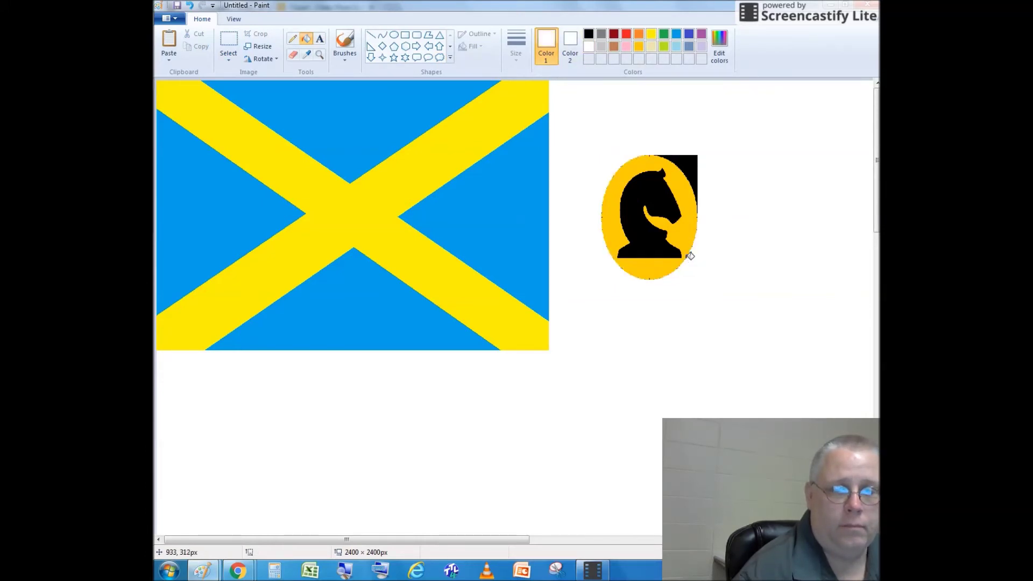
click(694, 168)
Fill the oval with indigo and the knight with yellow, then rectangle-select the emblem.
click(677, 34)
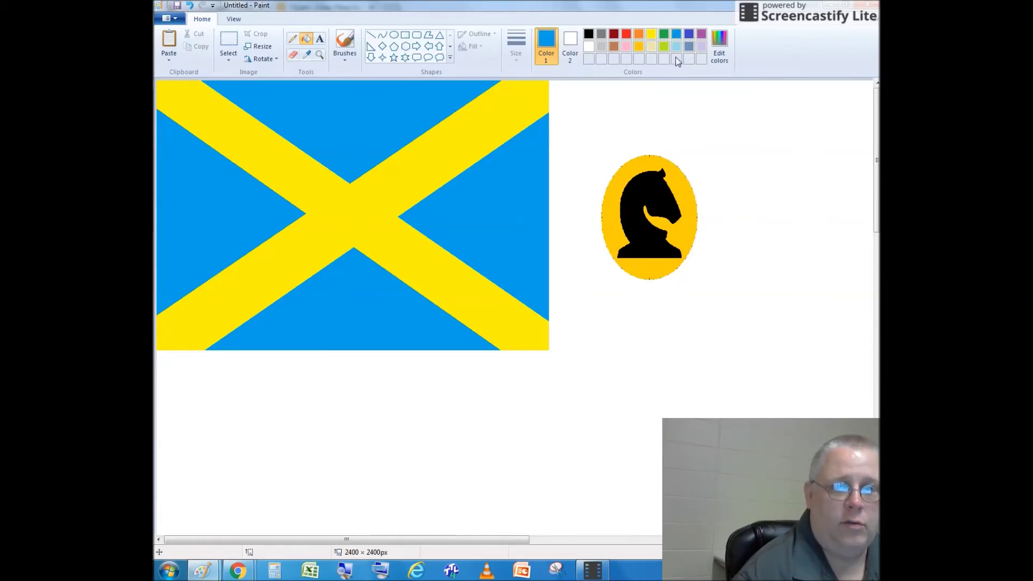
click(689, 34)
click(686, 196)
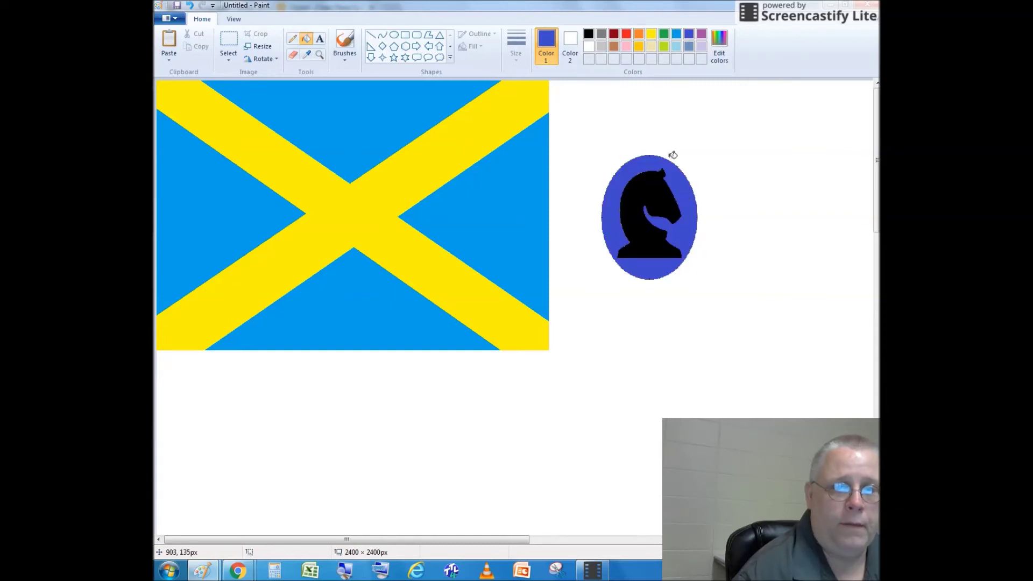
click(652, 34)
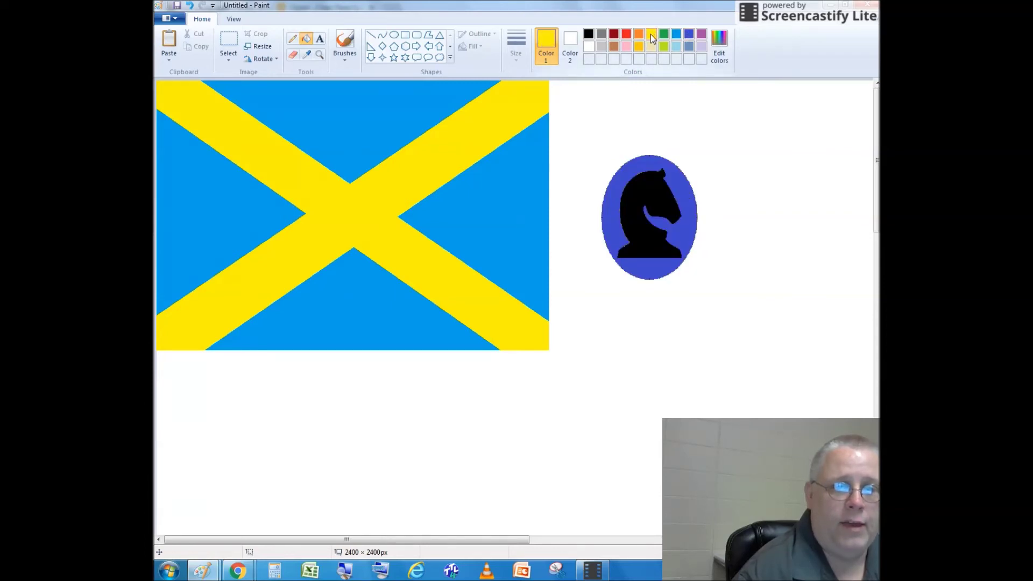
click(657, 190)
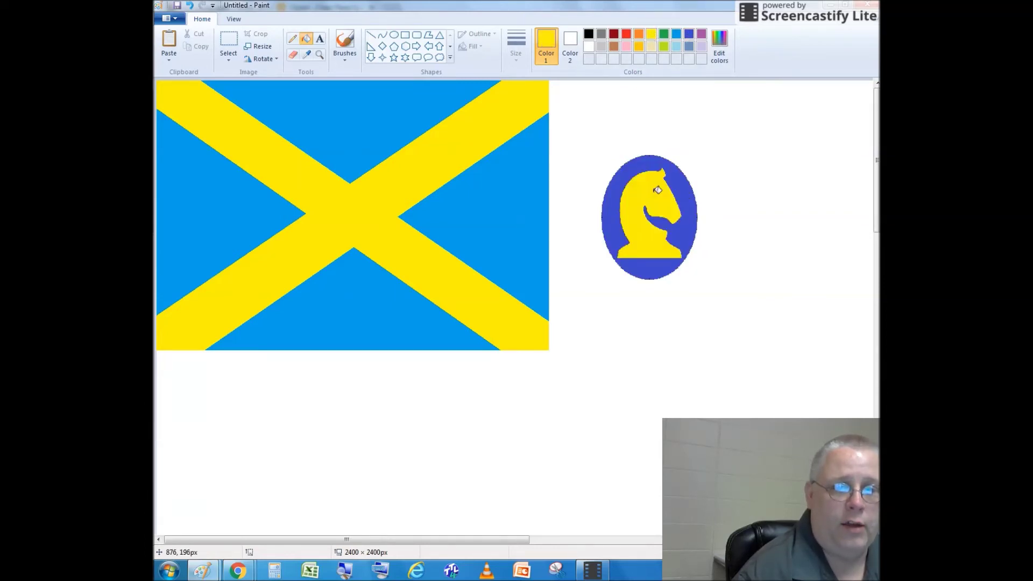
click(231, 45)
drag(578, 131, 715, 289)
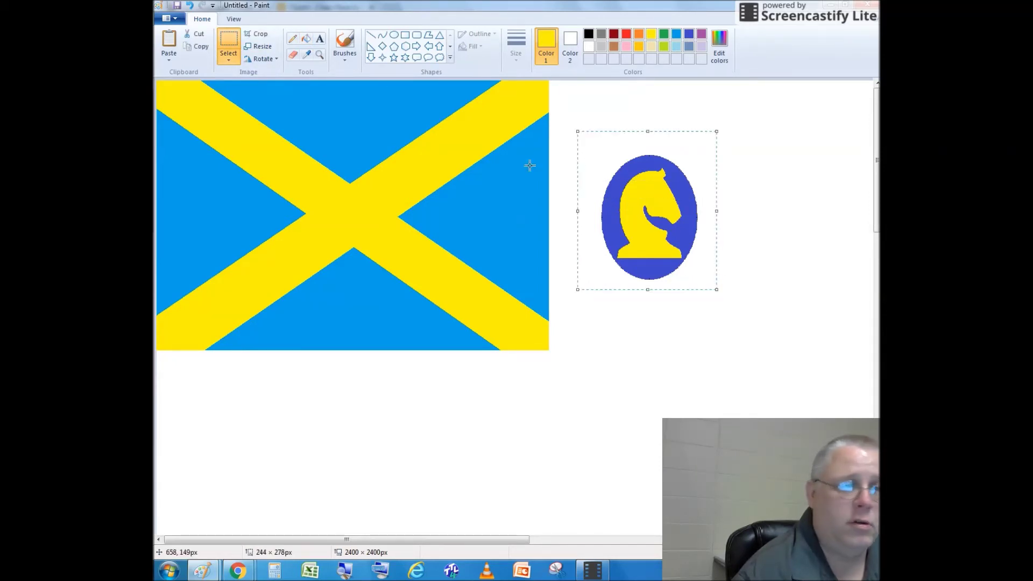
Make the emblem's background transparent, enlarge it to about 339 × 413 pixels, and centre it on the cross.
click(230, 56)
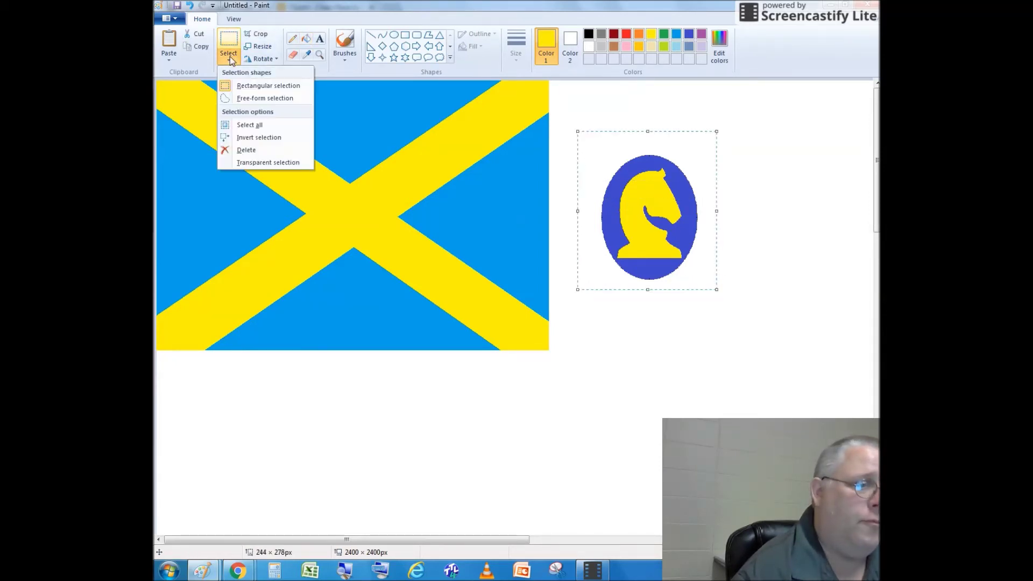
click(258, 162)
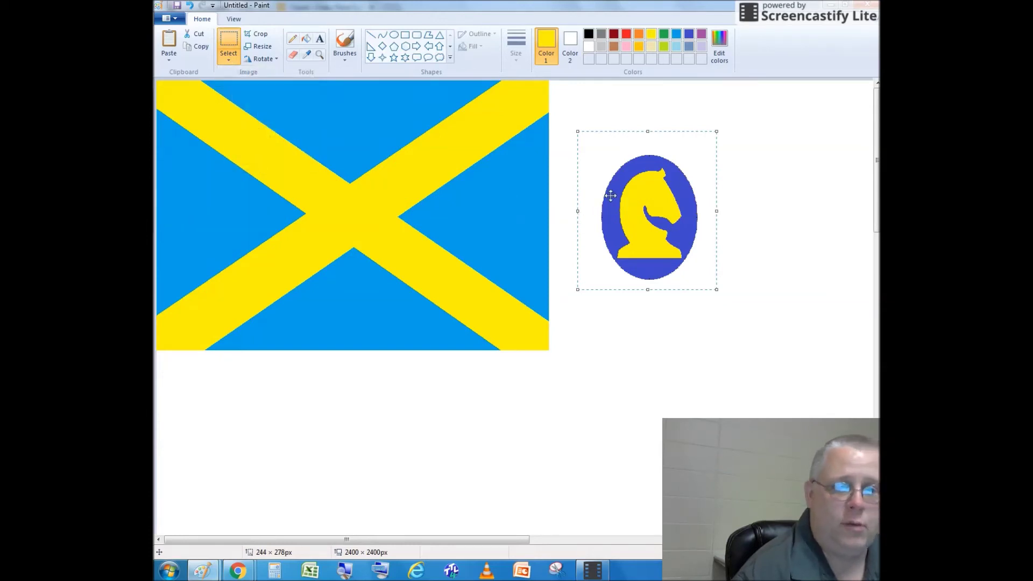
drag(619, 195, 675, 164)
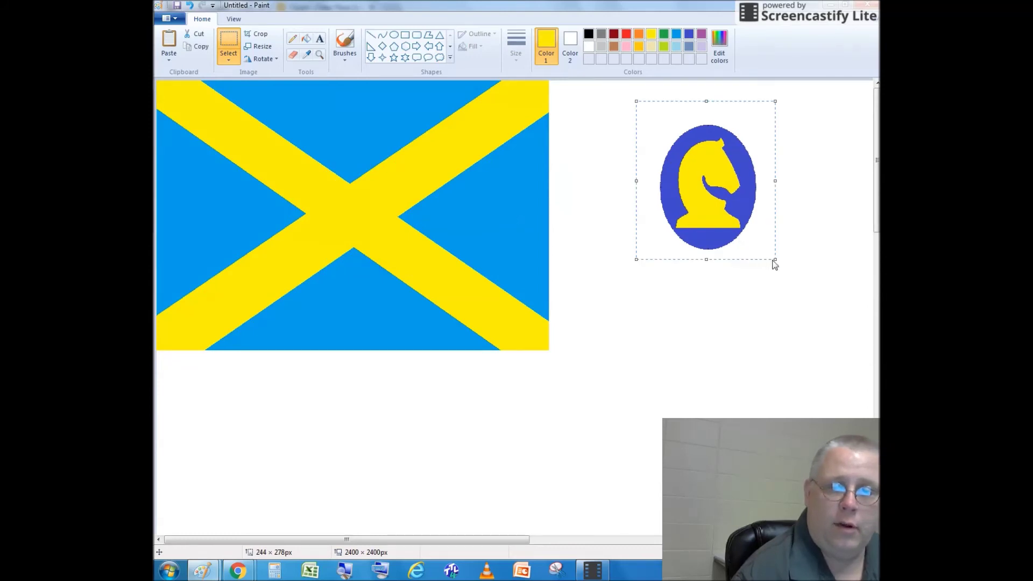
drag(773, 261, 827, 336)
drag(778, 279, 396, 255)
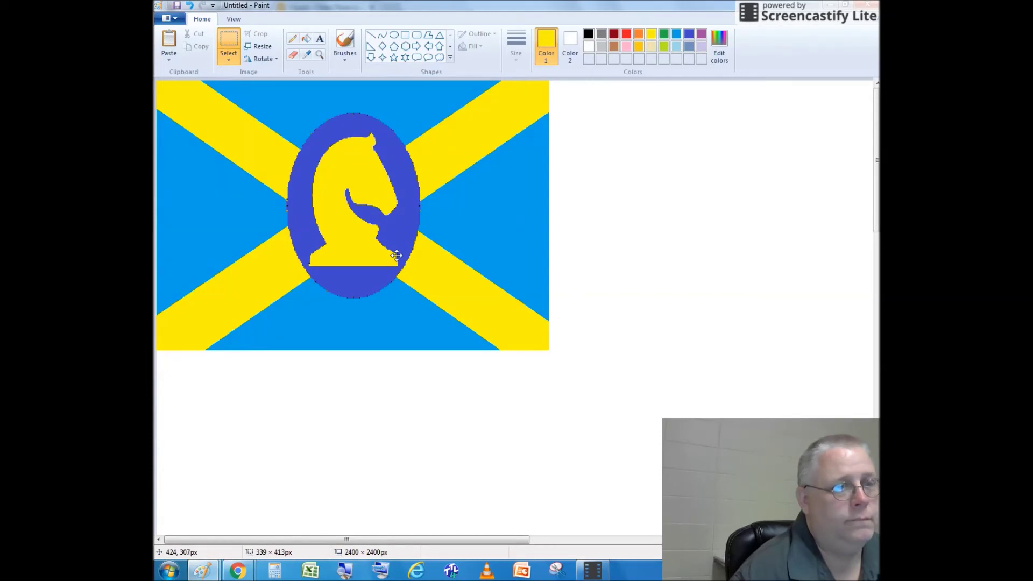
click(618, 248)
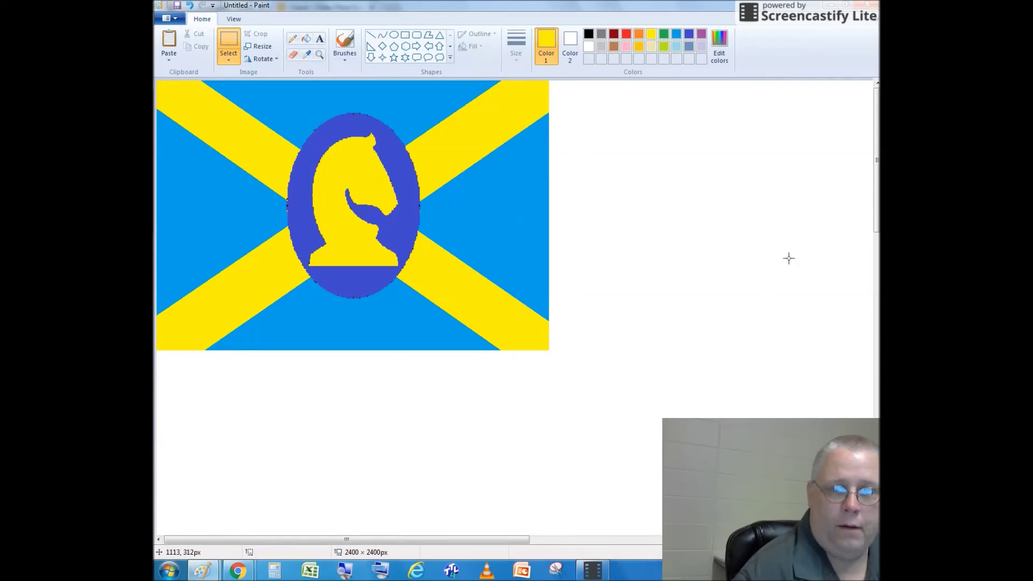
Trim the canvas to 468 pixels high and about 1126 pixels wide, removing the white margins.
drag(876, 161, 876, 453)
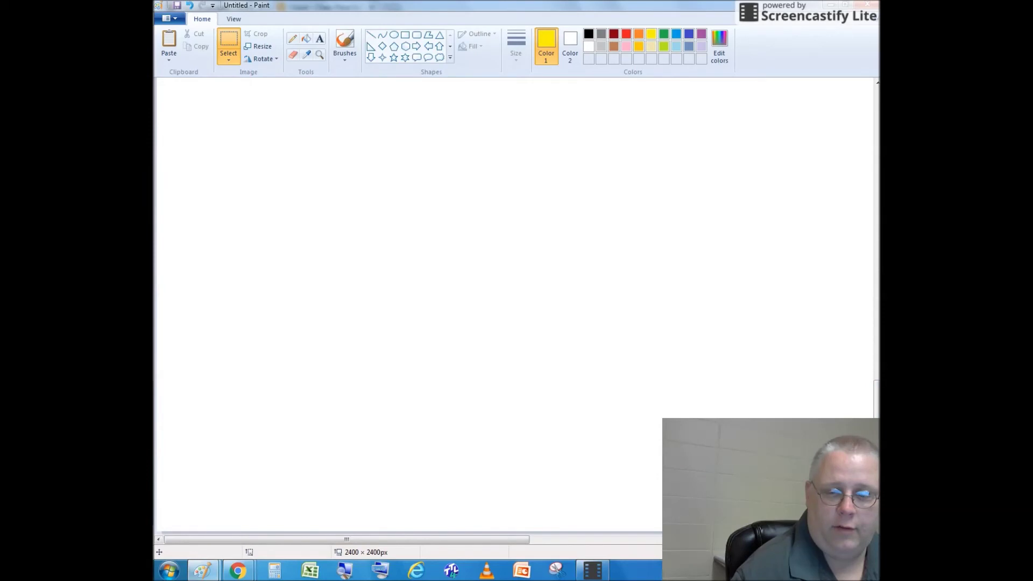
drag(823, 529, 813, 81)
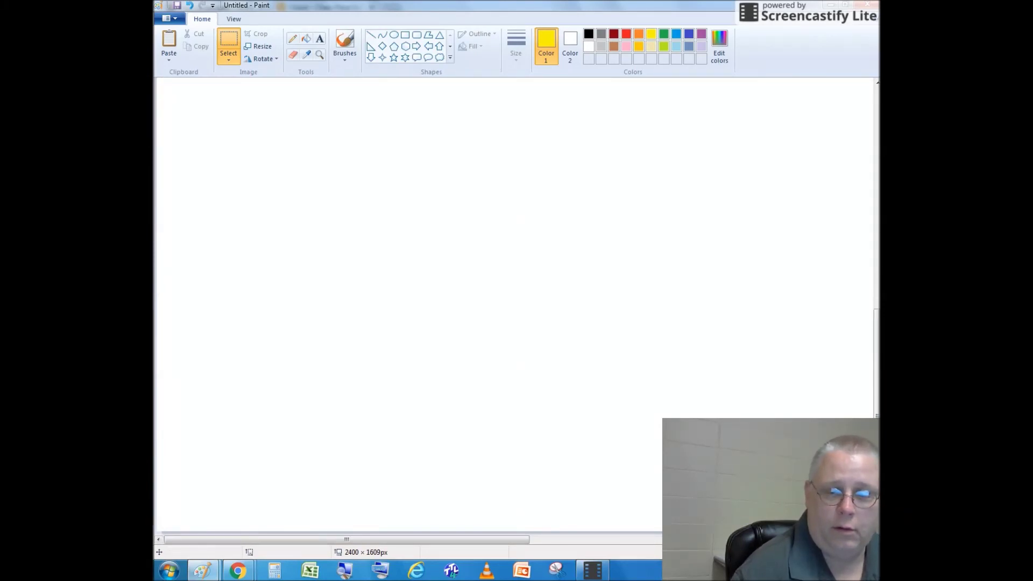
drag(842, 530, 834, 82)
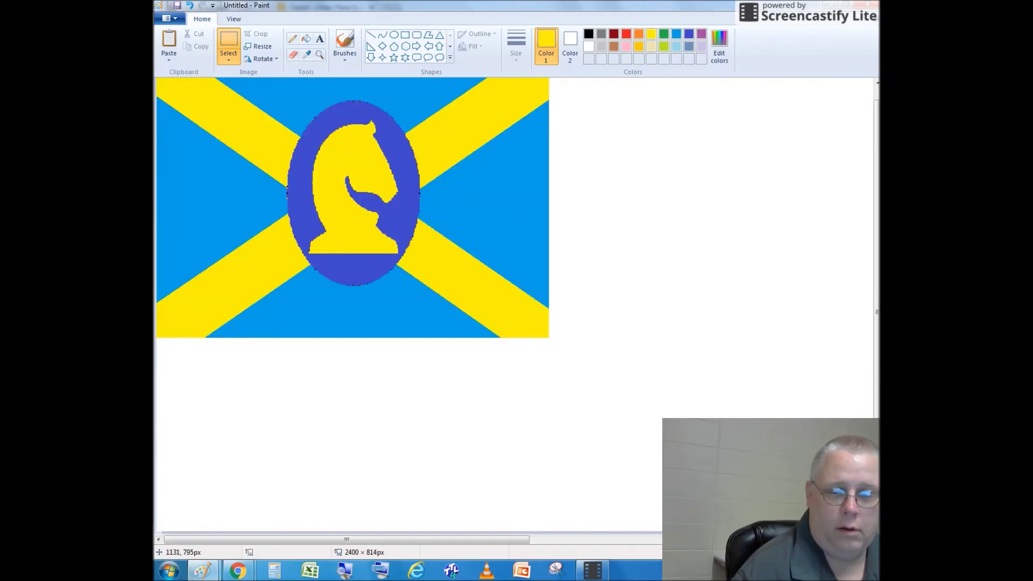
drag(839, 533, 839, 336)
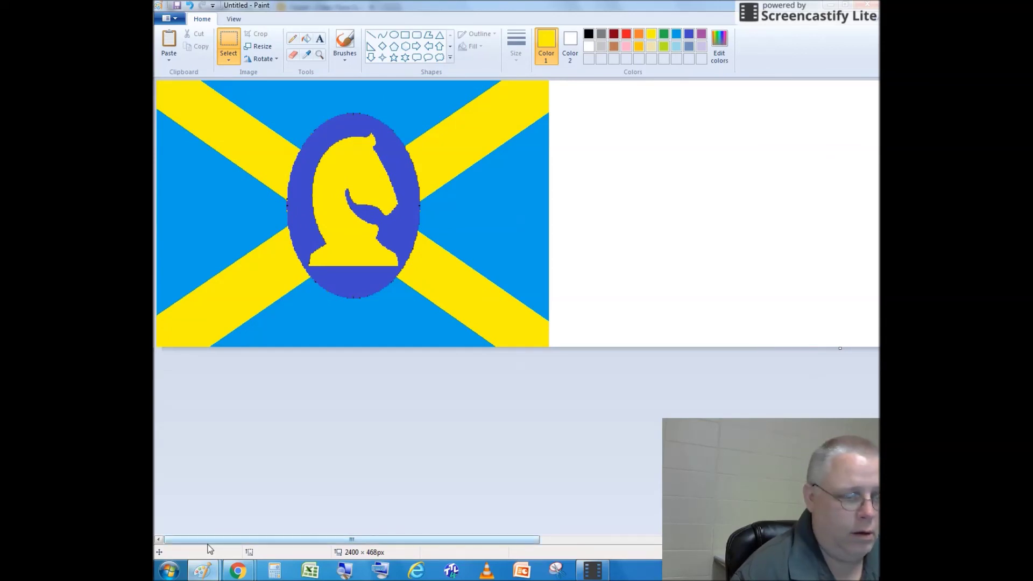
drag(208, 541, 541, 542)
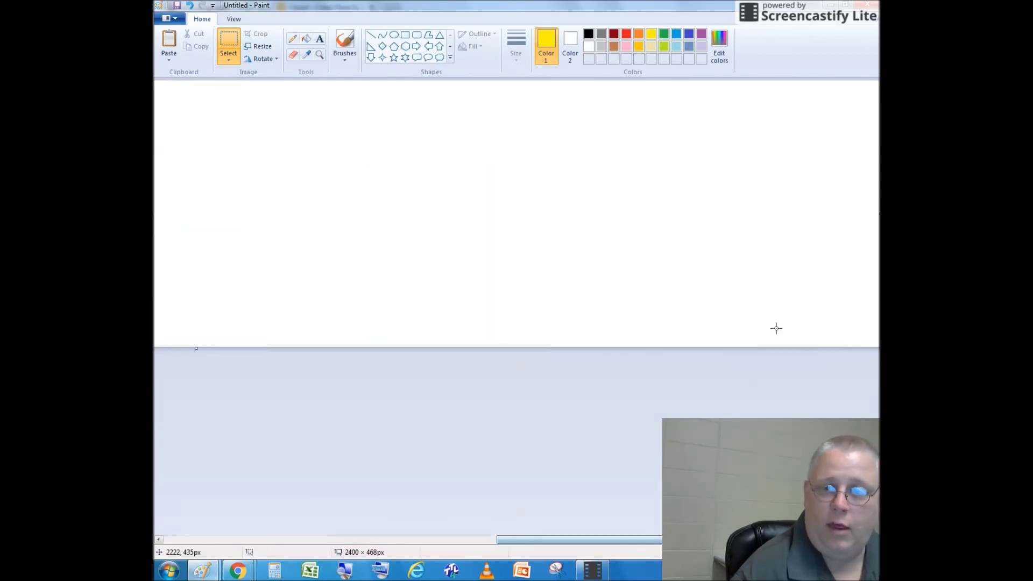
mouse_move(876, 214)
mouse_down()
mouse_move(621, 225)
mouse_move(155, 224)
mouse_up()
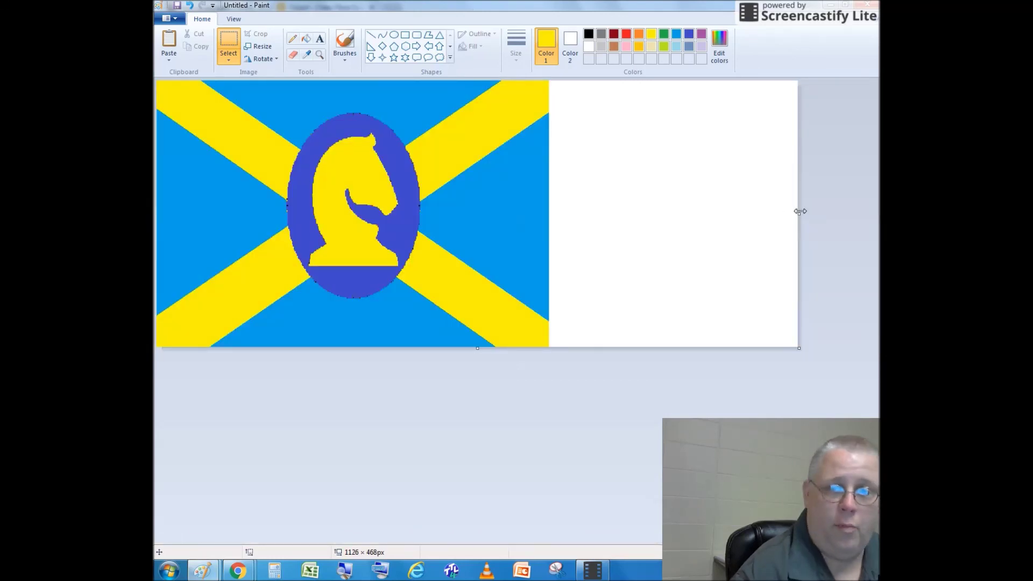